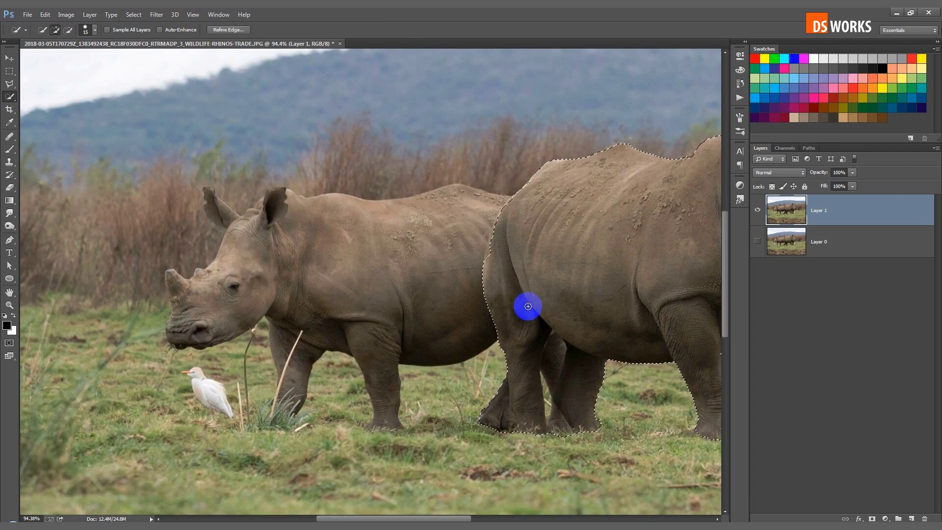
Step: Inspect the rhino selection up close and toggle the unmasked original layer's visibility to check the cutout
scroll(194, 324, "up", 6)
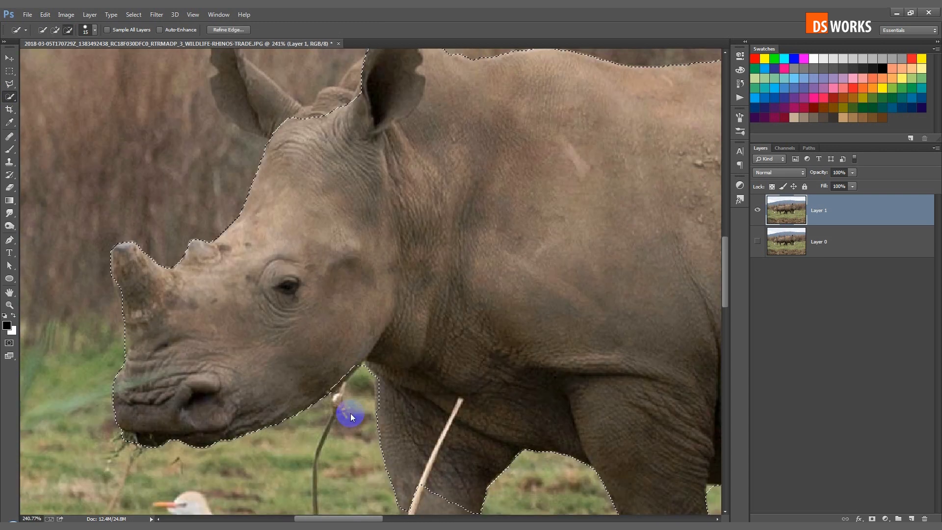
left_click_drag(682, 236, 202, 303)
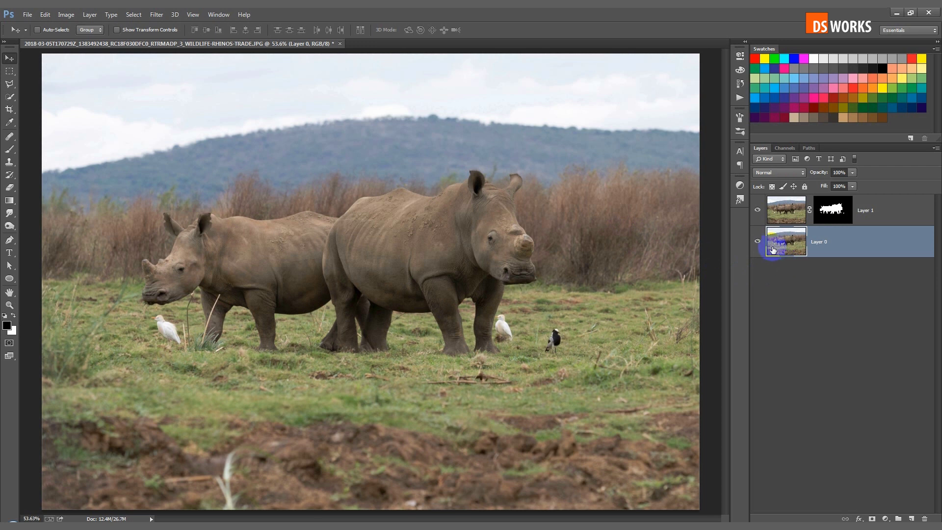
left_click(758, 241)
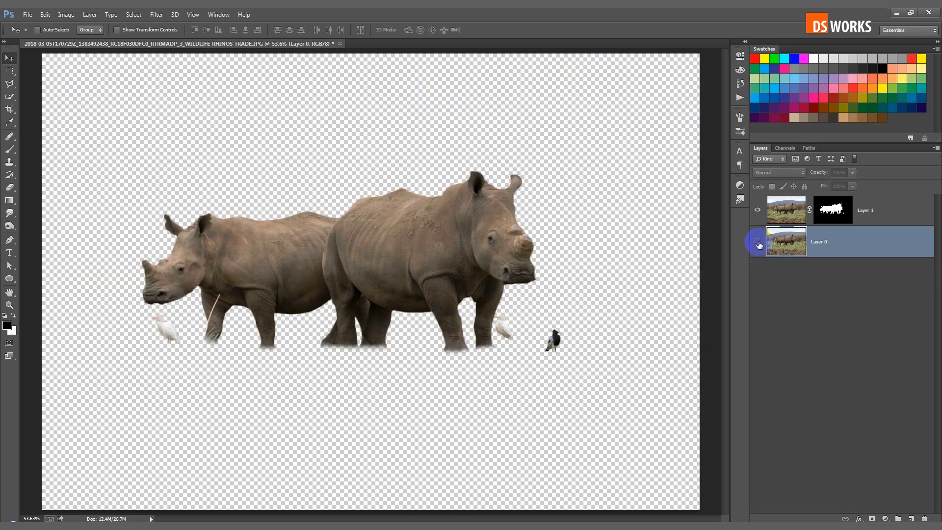
left_click(758, 242)
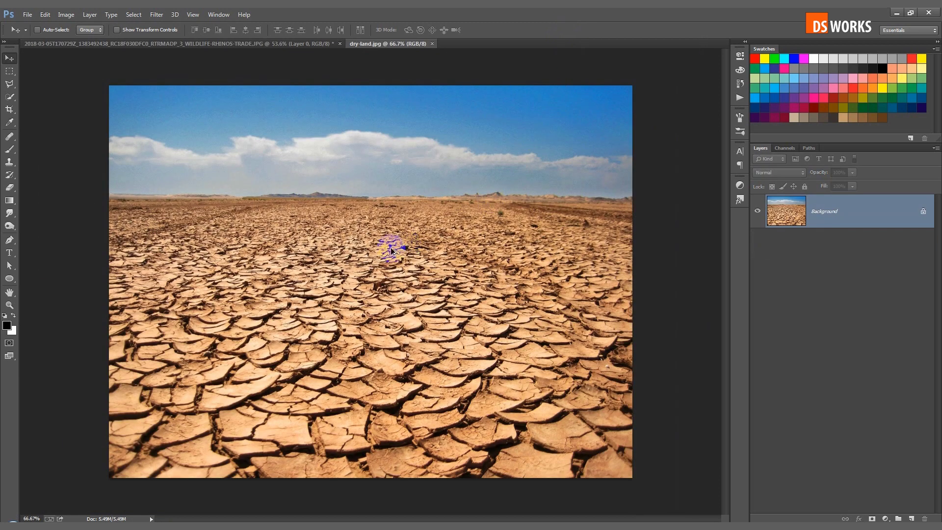
Step: Unlock the dry-land background as a regular layer and compress it vertically from its top edge to about two thirds of its height
scroll(377, 249, "up", 1)
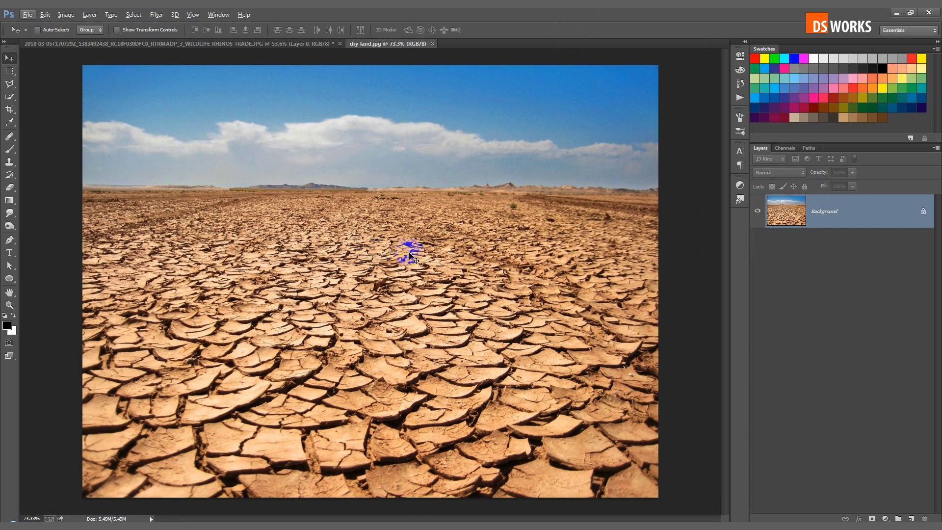
double_click(925, 214)
left_click(555, 172)
key("ctrl+t")
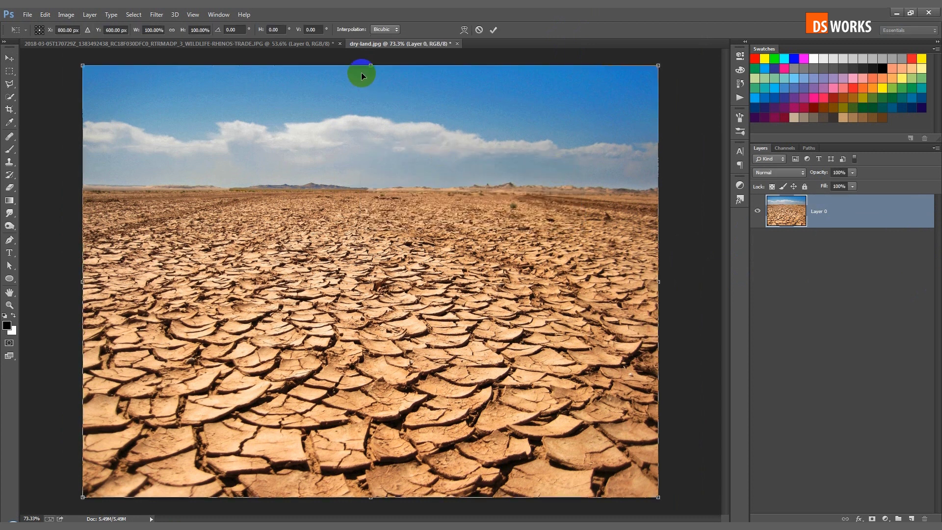
left_click_drag(371, 65, 376, 212)
key("Return")
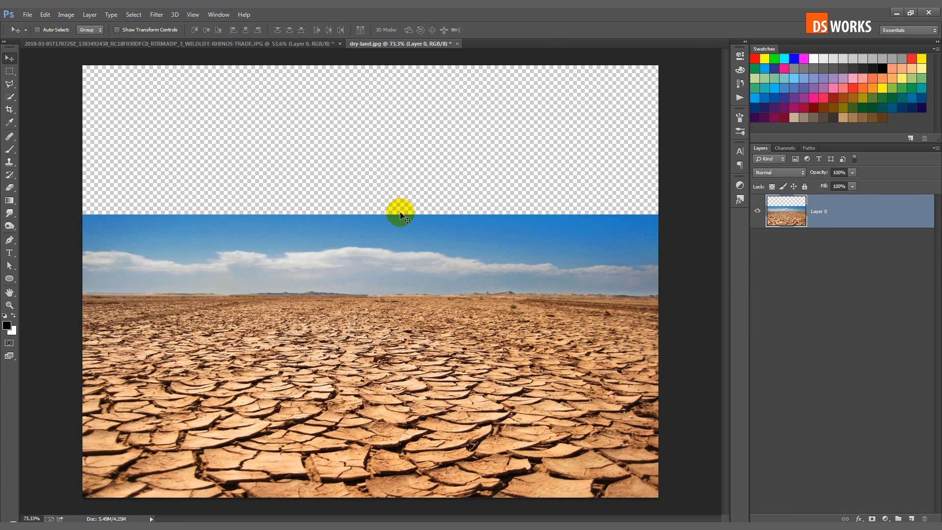
Step: Select both rhino layers in the wildlife photo and copy them into the dry-land.jpg document
left_click(200, 45)
left_click(870, 215, "shift")
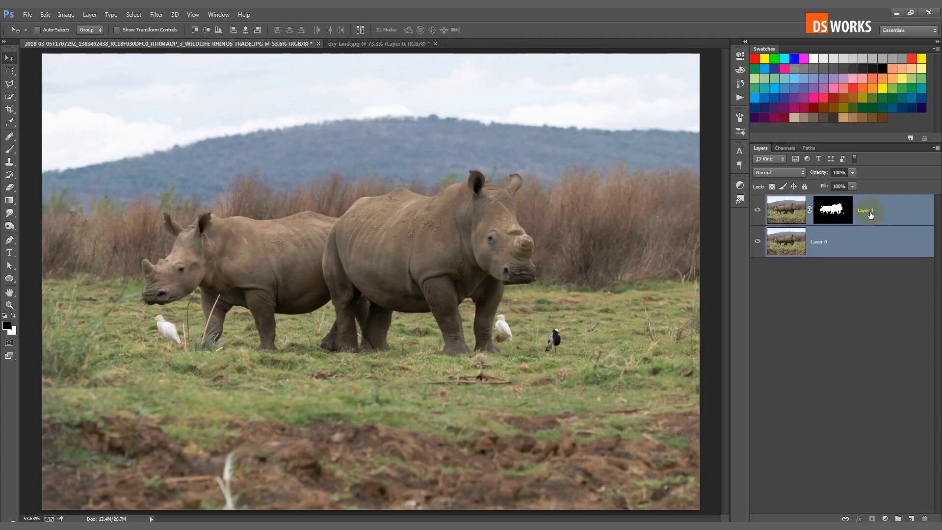
left_click_drag(324, 158, 405, 176)
key("ctrl+minus")
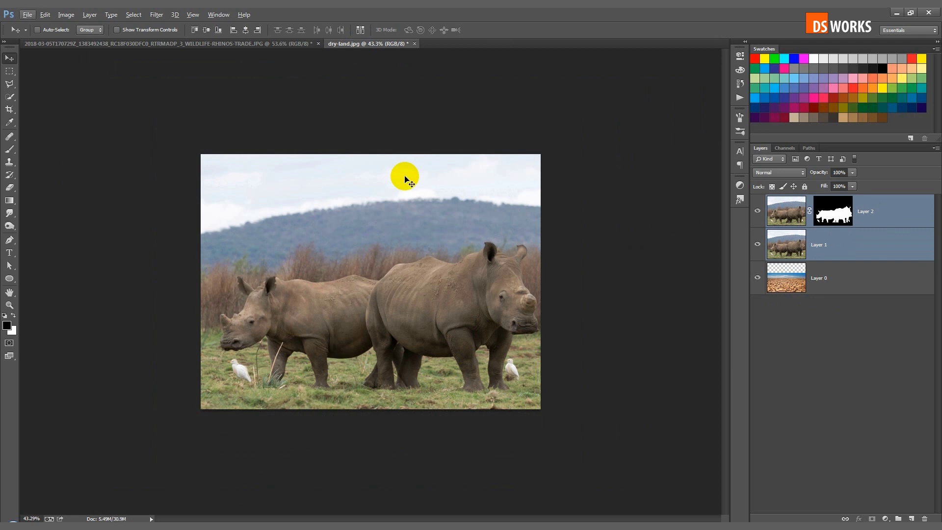
Step: Scale both rhino layers together to about 72.8% so the animals fit inside the dry-land canvas
key("ctrl+t")
left_click_drag(665, 148, 597, 196)
double_click(487, 232)
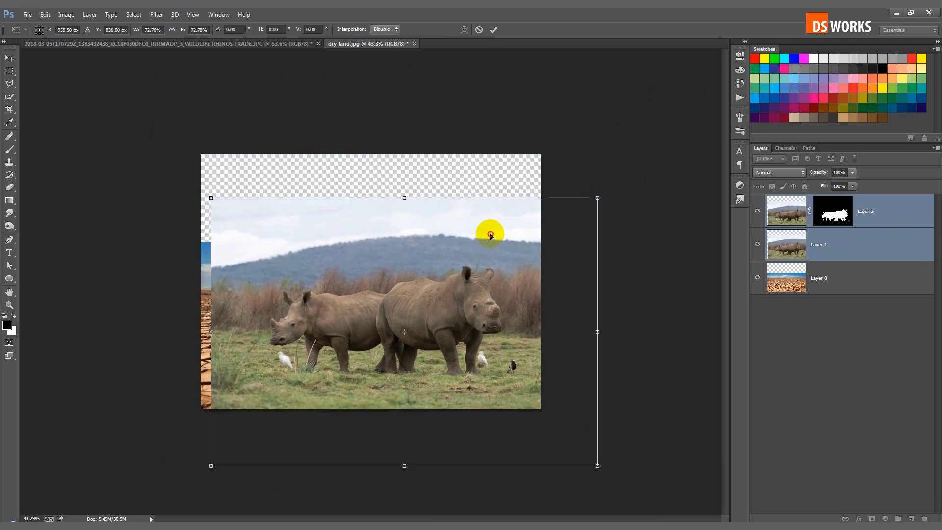
key("ctrl+0")
Step: Add a layer mask to Layer 1 and fill it with black to hide the unmasked rhino photo
left_click(828, 253)
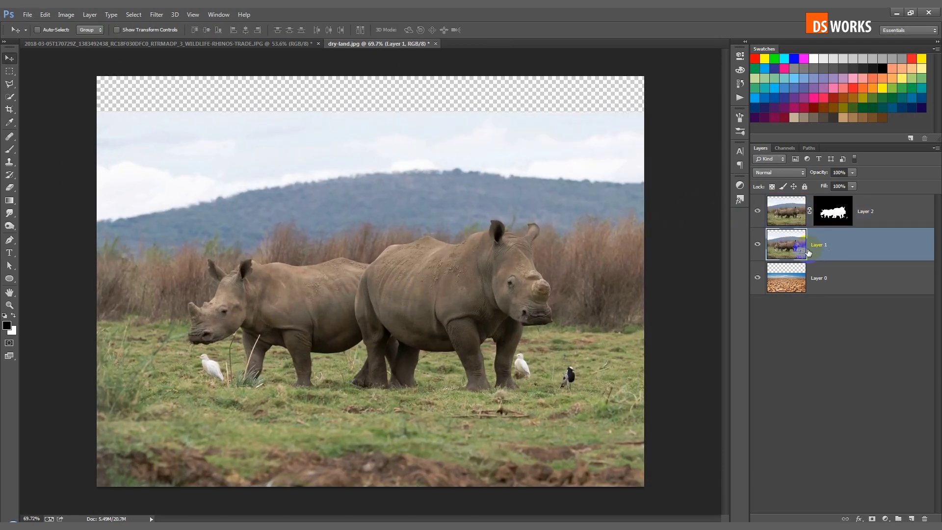
left_click(872, 518)
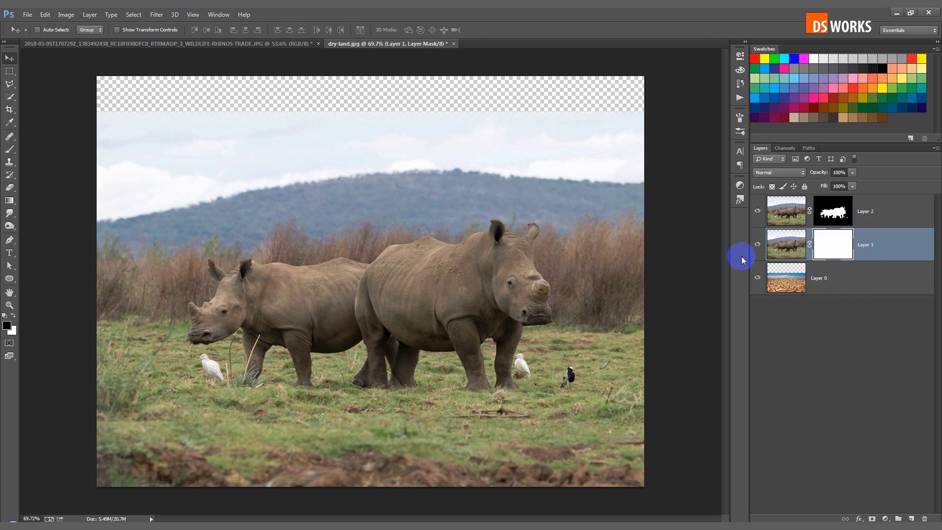
key("alt+BackSpace")
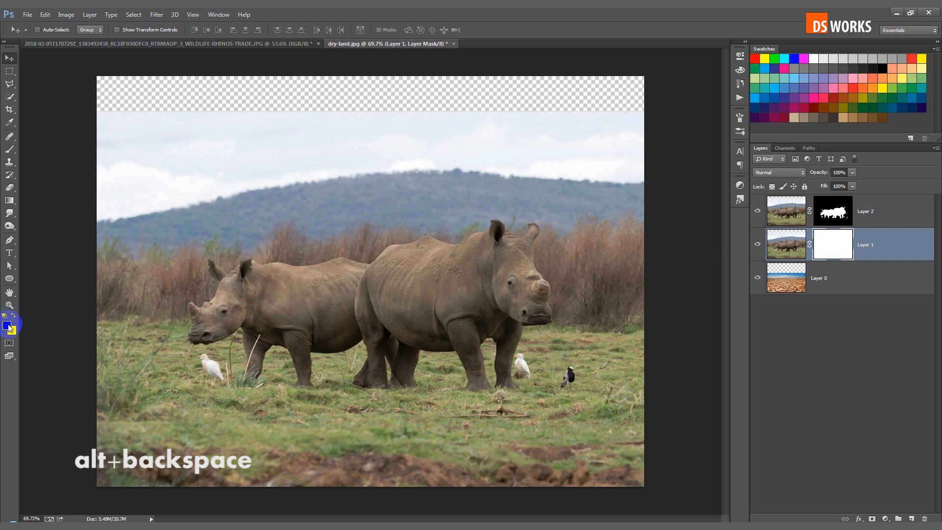
key("alt+BackSpace")
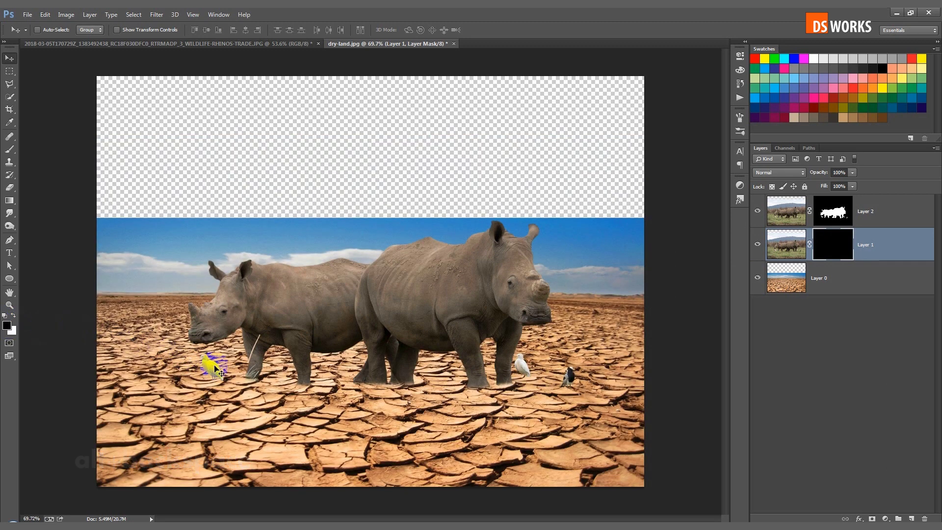
Step: Paint white on Layer 1's mask with a 125 px brush at 10% opacity to bring back grass around the left rhino's feet
scroll(269, 397, "up", 2)
left_click_drag(331, 392, 342, 317)
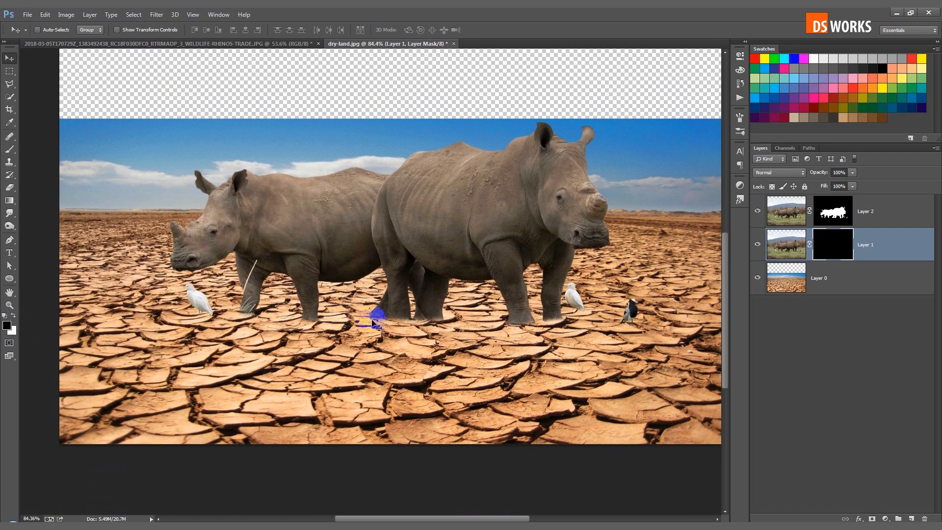
left_click_drag(439, 323, 416, 324)
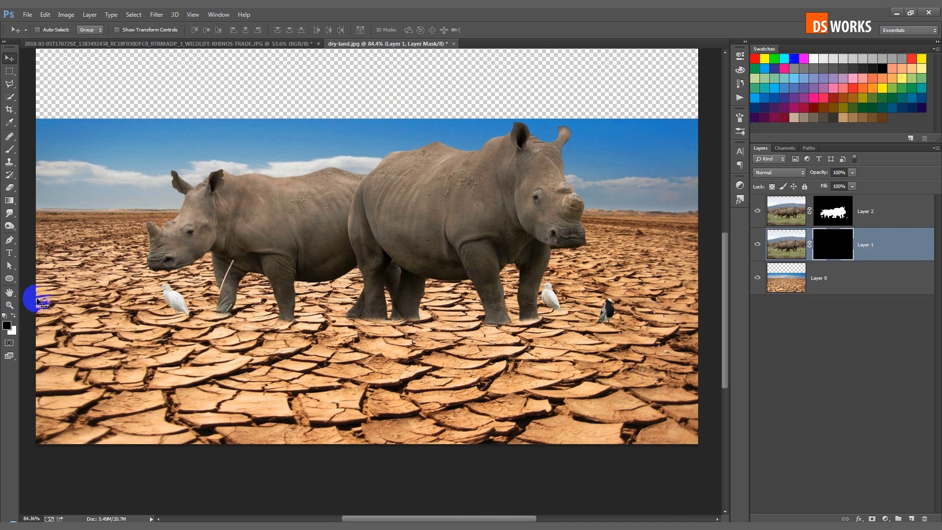
key("b")
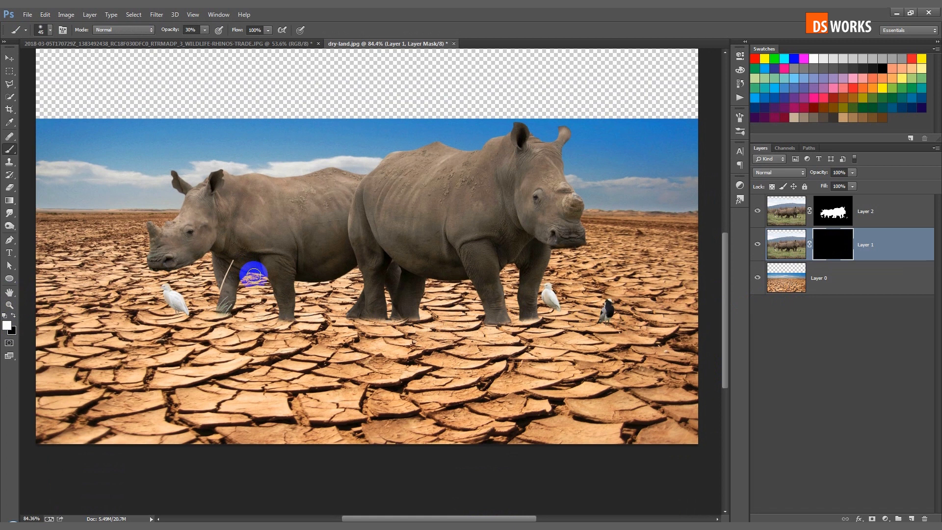
key("bracketright")
key("bracketright")
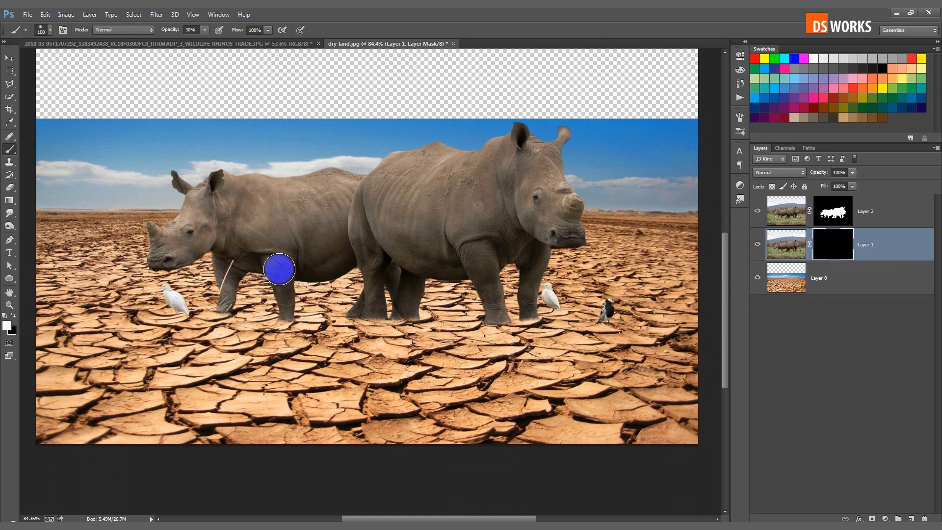
key("bracketright")
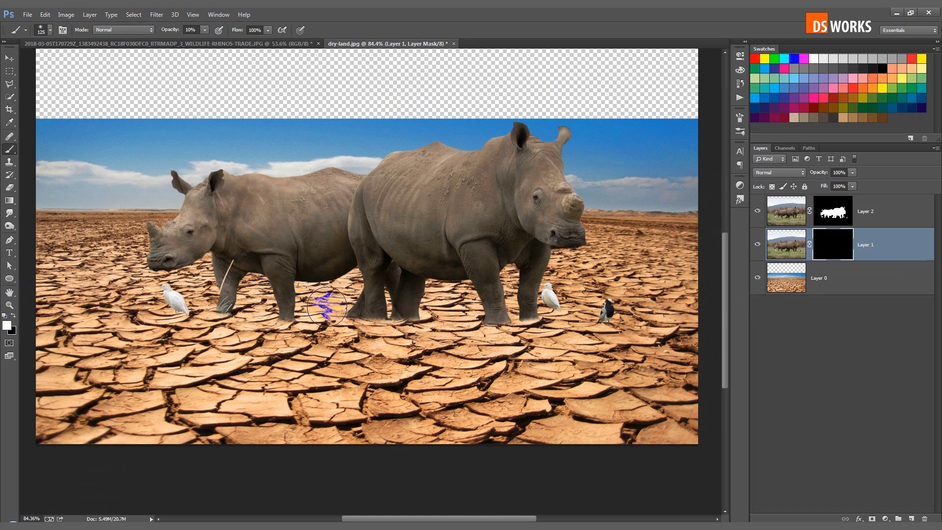
key("bracketright")
key("bracketright")
mouse_move(331, 307)
left_mouse_down()
mouse_move(283, 308)
mouse_move(300, 316)
mouse_move(287, 317)
mouse_move(197, 313)
mouse_move(296, 328)
mouse_move(240, 324)
mouse_move(257, 312)
mouse_move(207, 301)
mouse_move(269, 309)
mouse_move(163, 303)
mouse_move(250, 304)
mouse_move(184, 309)
left_mouse_up()
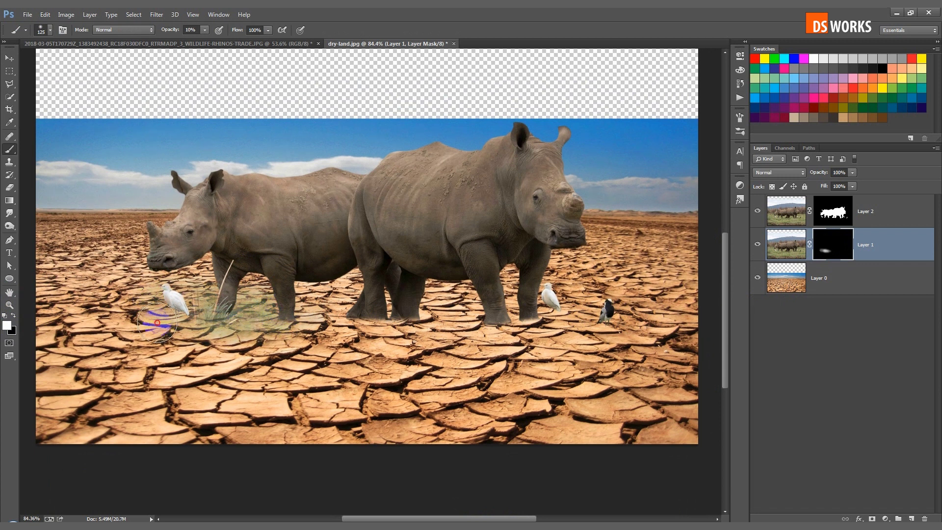
Step: Enlarge the brush to about 250 px and paint Layer 1's mask at 10% opacity to blend grass across the ground around both rhinos
key("bracketright")
key("bracketright")
key("bracketright")
mouse_move(378, 301)
left_mouse_down()
mouse_move(523, 311)
mouse_move(323, 338)
mouse_move(138, 324)
mouse_move(222, 331)
mouse_move(117, 313)
left_mouse_up()
mouse_move(248, 320)
left_mouse_down()
mouse_move(480, 313)
mouse_move(551, 301)
mouse_move(30, 309)
left_mouse_up()
key("bracketright")
key("bracketright")
key("bracketright")
key("bracketright")
key("bracketright")
key("bracketright")
key("bracketright")
key("bracketright")
key("1")
mouse_move(234, 346)
left_mouse_down()
mouse_move(503, 359)
mouse_move(294, 363)
mouse_move(540, 256)
mouse_move(343, 361)
mouse_move(324, 326)
left_mouse_up()
key("bracketleft")
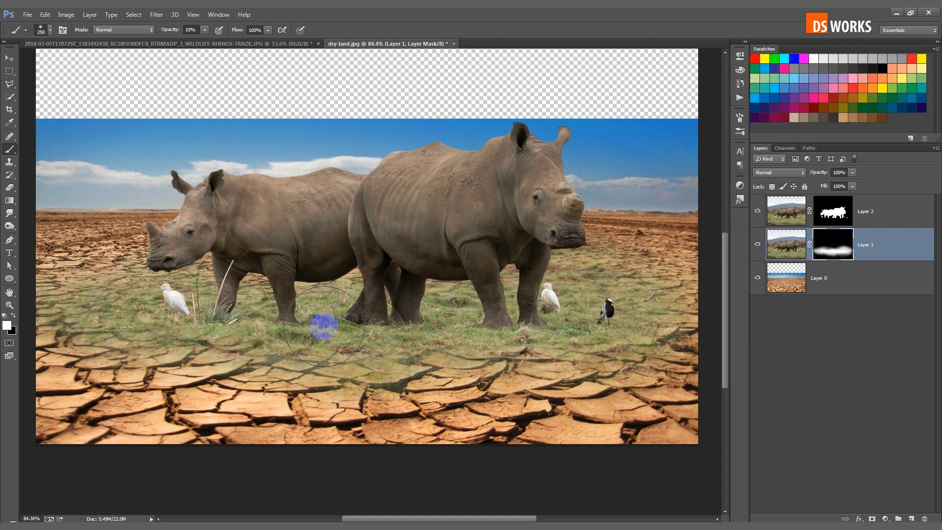
key("v")
key("x")
scroll(322, 300, "down", 3, "alt")
Step: Add a mask to Layer 0 and paint out its blue sky in black with a 300 px brush at 30% opacity
left_click(866, 212)
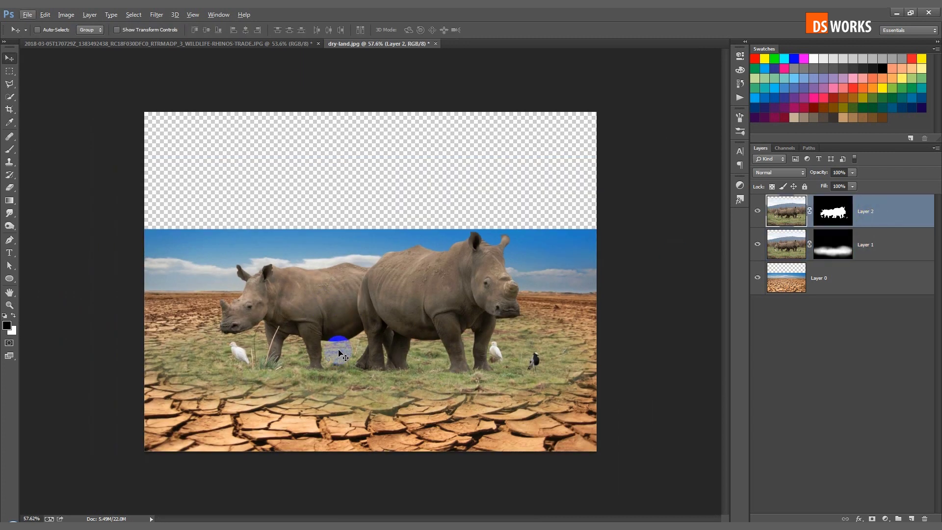
left_click(820, 280)
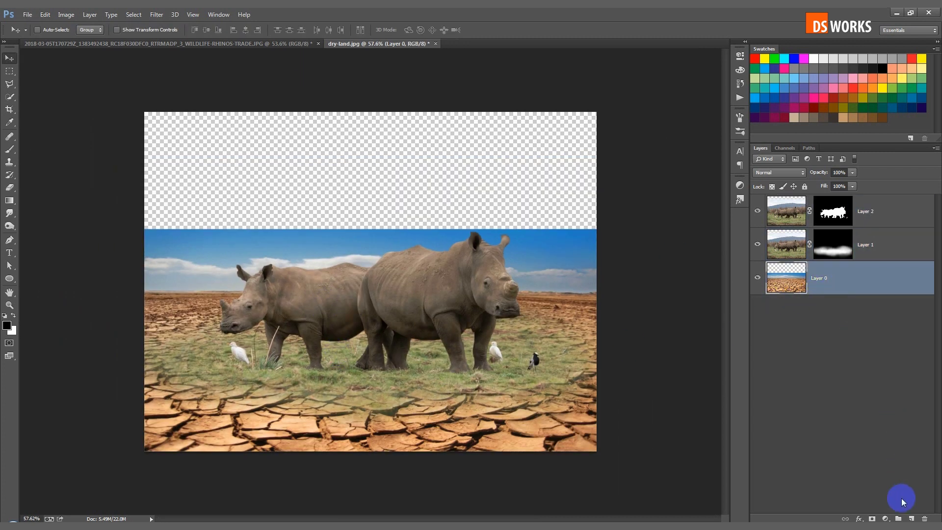
left_click(872, 518)
key("x")
key("b")
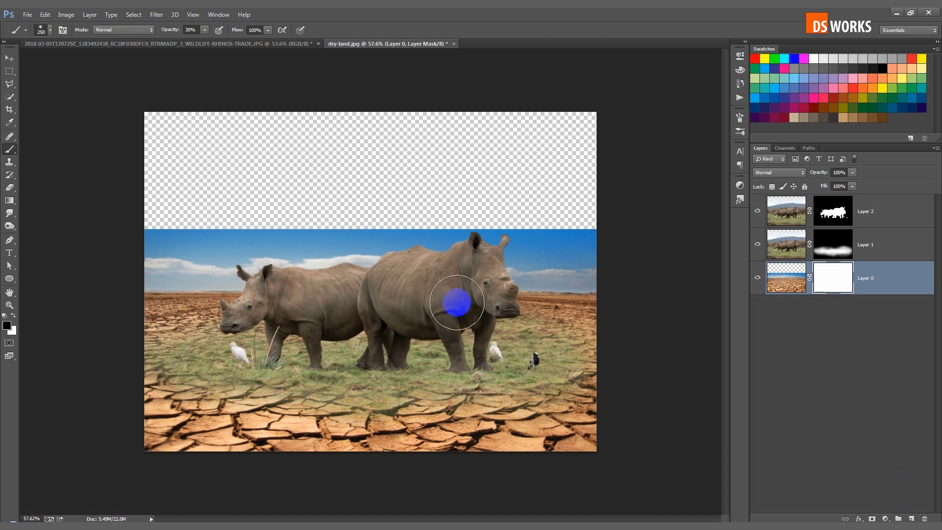
key("bracketright")
key("bracketright")
mouse_move(624, 243)
left_mouse_down()
mouse_move(547, 243)
mouse_move(575, 243)
mouse_move(468, 215)
mouse_move(596, 224)
mouse_move(289, 210)
mouse_move(163, 225)
mouse_move(373, 238)
mouse_move(160, 232)
mouse_move(241, 221)
mouse_move(126, 221)
mouse_move(176, 237)
mouse_move(563, 276)
mouse_move(616, 260)
mouse_move(534, 262)
mouse_move(621, 272)
mouse_move(325, 270)
mouse_move(354, 274)
mouse_move(247, 256)
mouse_move(294, 271)
mouse_move(248, 267)
left_mouse_up()
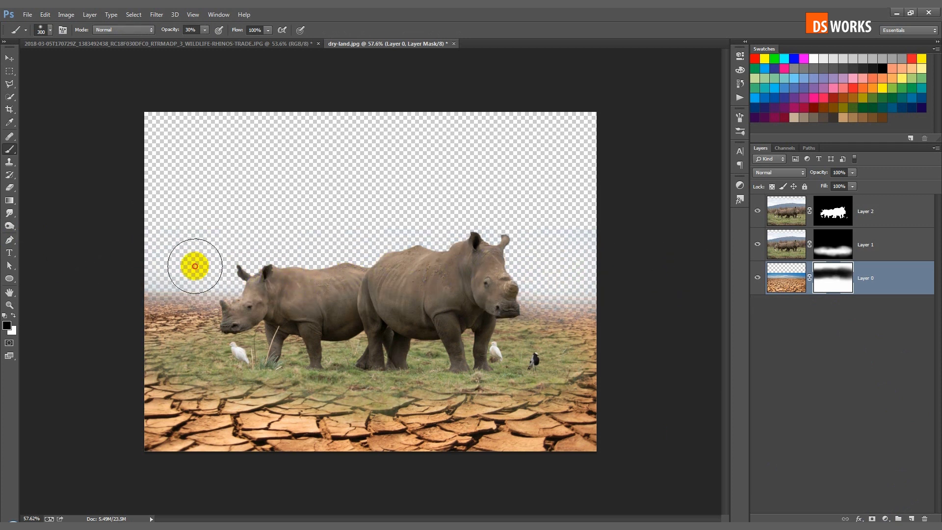
key("v")
Step: Commit the placed tree-stump photo, raise it above all other layers and shift it to the canvas's lower left
scroll(427, 257, "up", 2)
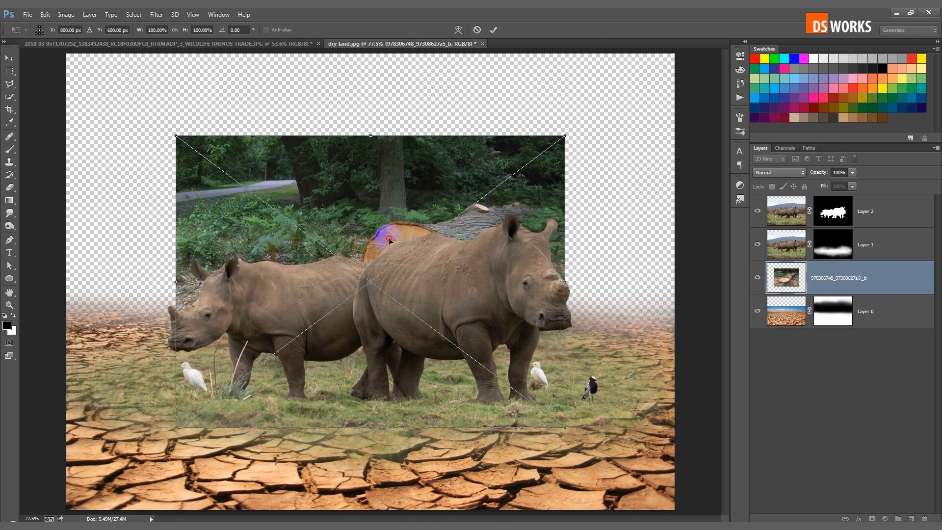
double_click(389, 240)
left_click_drag(833, 282, 831, 211)
left_click_drag(479, 201, 377, 282)
Step: Copy a rectangular selection of the stump photo's lower part to a new layer and delete the full placed photo
left_click(9, 72)
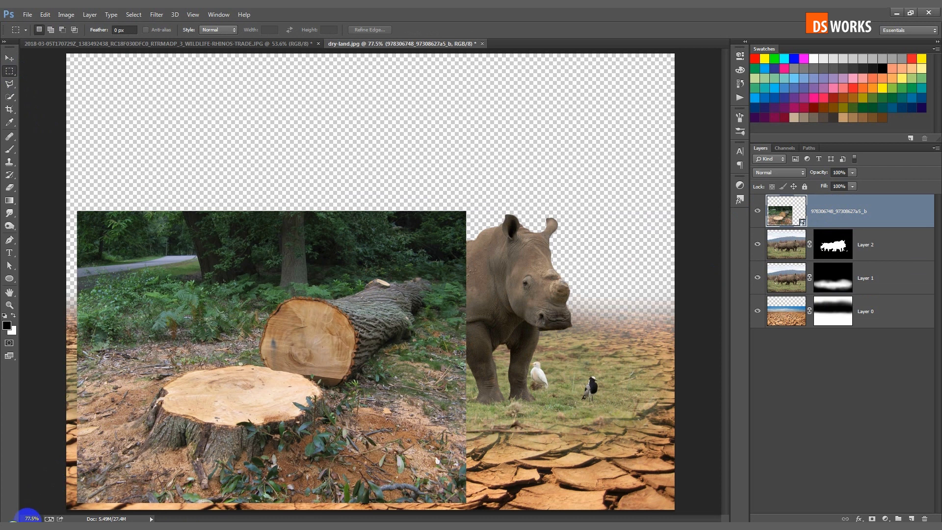
left_click_drag(52, 511, 461, 333)
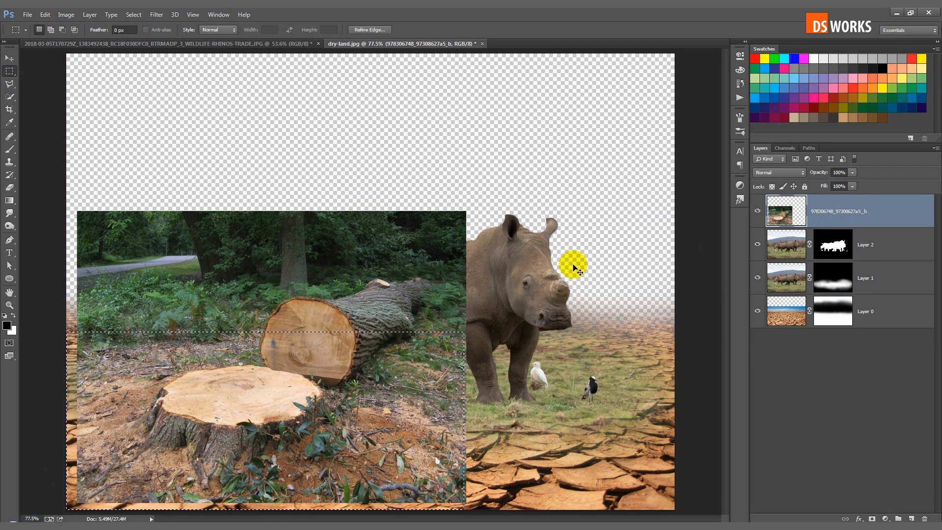
key("ctrl+j")
left_click(798, 253)
key("Delete")
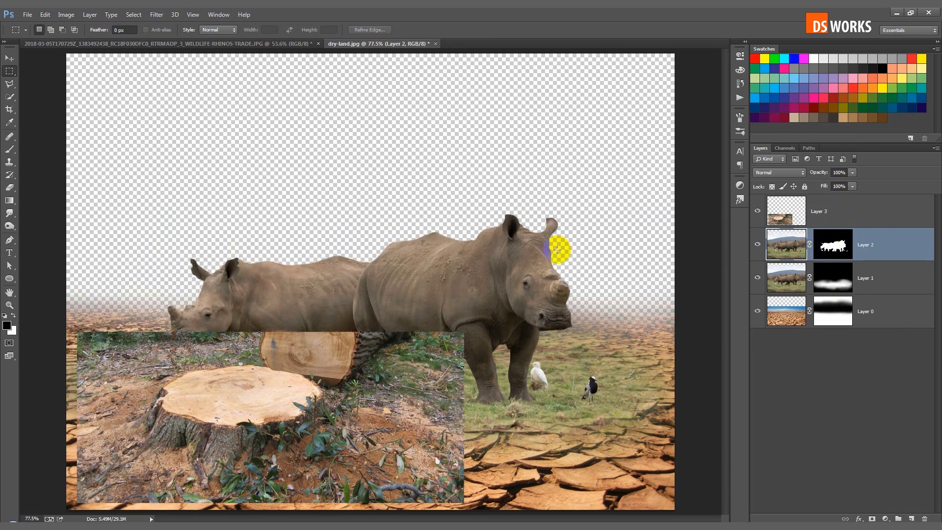
Step: Align the cropped stump layer to the canvas's bottom-left corner and reduce its height to about 81%
key("alt+]")
key("v")
left_click_drag(378, 347, 366, 361)
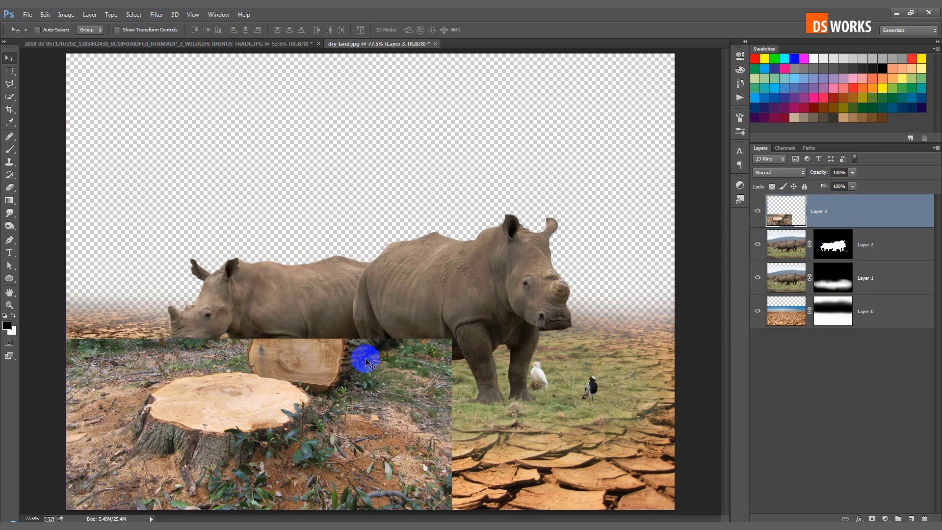
key("ctrl+t")
left_click_drag(258, 339, 259, 371)
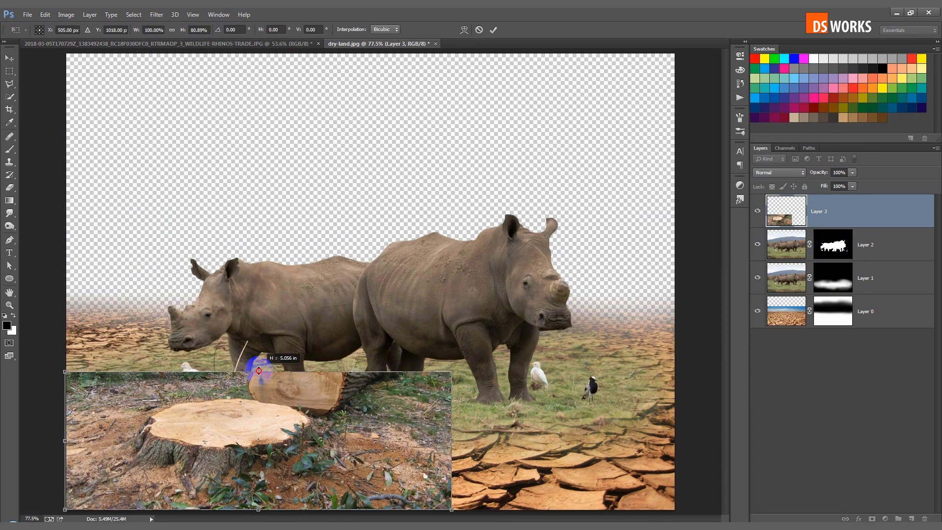
double_click(266, 404)
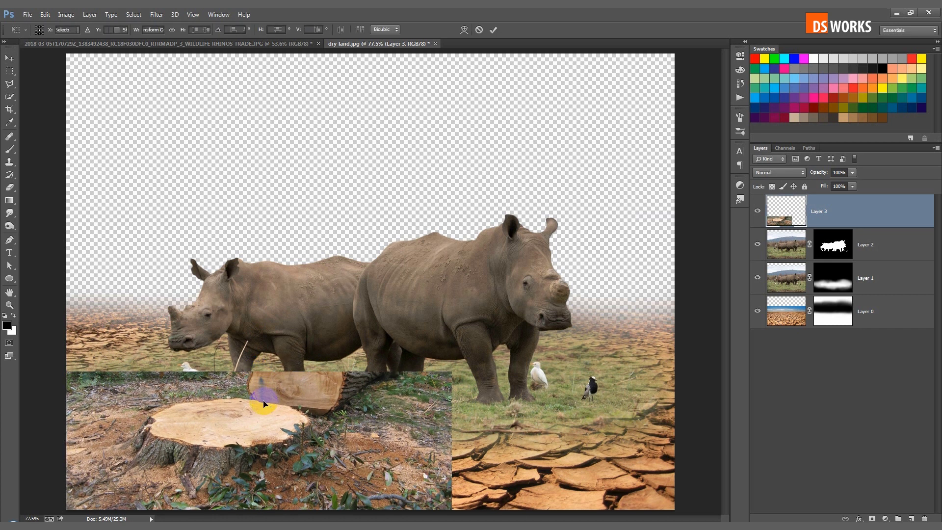
Step: Transform the stump layer so its top edge shifts slightly left, slanting its right side
key("ctrl+t")
right_click(263, 400)
left_click(290, 289)
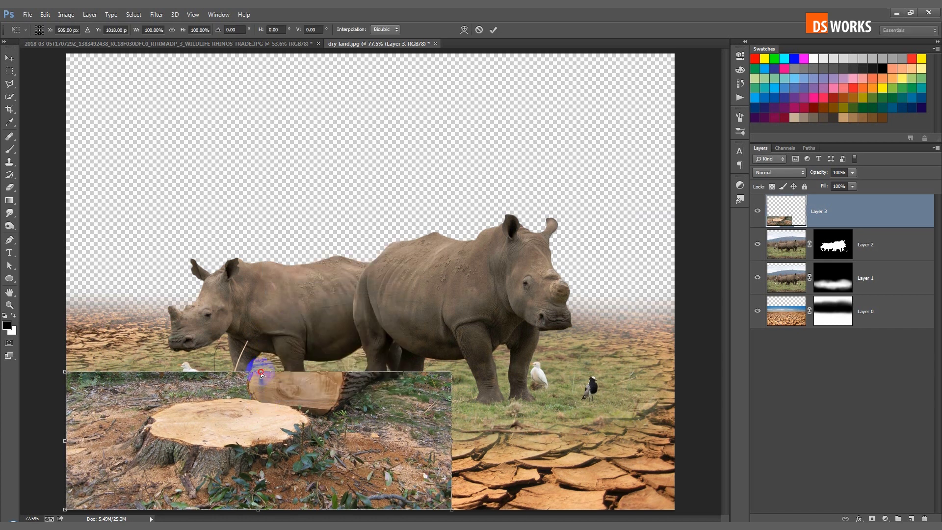
left_click_drag(258, 373, 237, 368)
double_click(288, 410)
Step: Add a layer mask to the stump layer and paint black along its right and upper edges with a 250 px brush at 30% opacity
scroll(288, 410, "up", 2)
left_click_drag(288, 410, 388, 285)
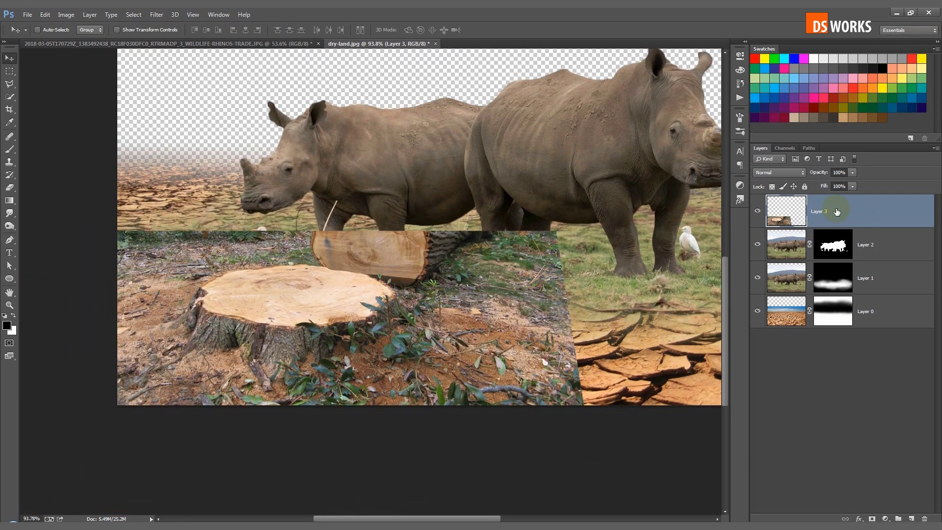
left_click(873, 519)
left_click_drag(351, 346, 325, 321)
key("b")
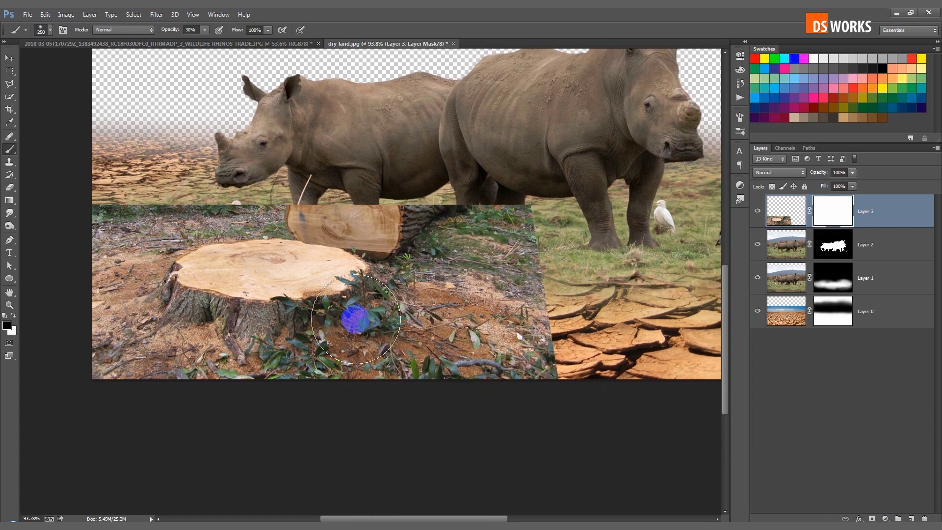
mouse_move(505, 227)
left_mouse_down()
mouse_move(500, 212)
mouse_move(576, 285)
mouse_move(557, 335)
mouse_move(526, 279)
mouse_move(561, 337)
left_mouse_up()
left_click_drag(162, 216, 427, 216)
Step: Fade out the cut log and the ground behind the stump on the mask with a smaller brush at 20% opacity
key("bracketleft")
key("bracketleft")
key("bracketleft")
key("bracketleft")
key("bracketleft")
key("2")
scroll(353, 221, "up", 4)
left_click_drag(412, 246, 488, 237)
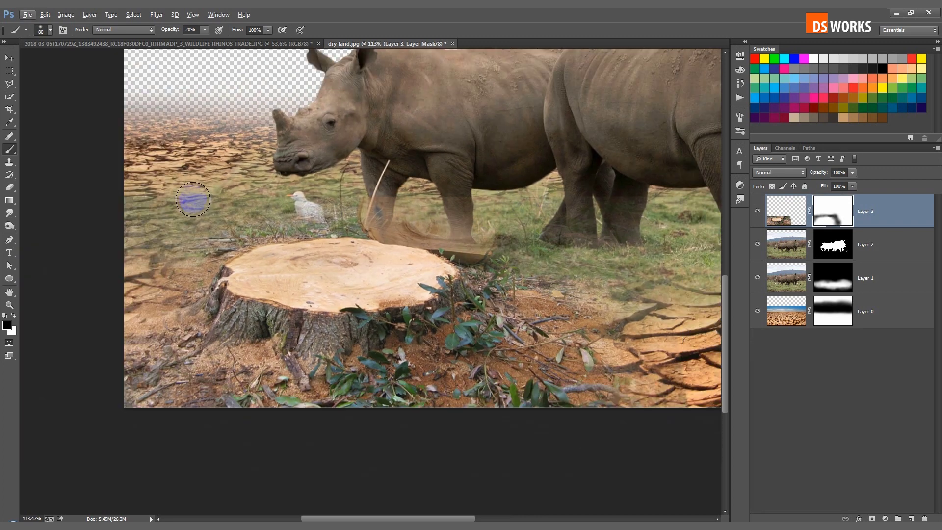
mouse_move(194, 202)
left_mouse_down()
mouse_move(402, 229)
mouse_move(337, 219)
left_mouse_up()
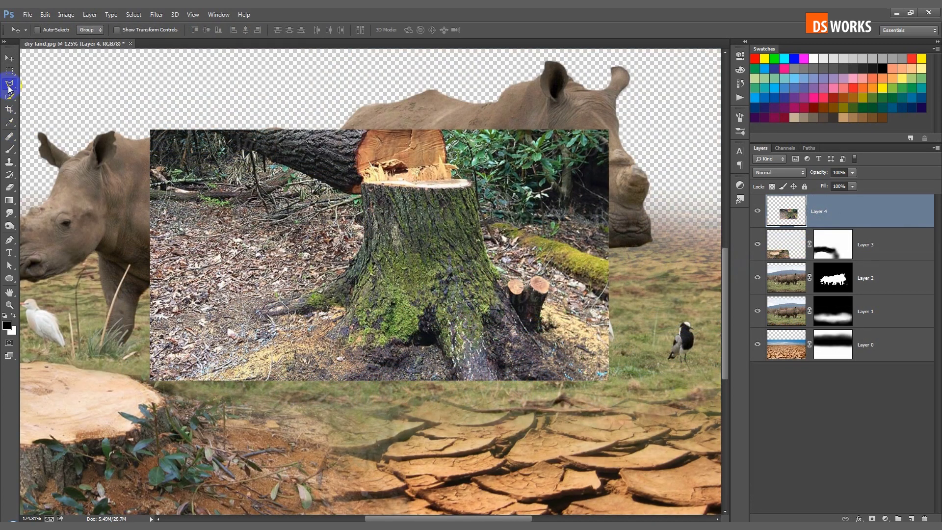
Step: Outline the mossy stump and its roots with the Polygonal Lasso and turn the selection into a layer mask
left_click(9, 85)
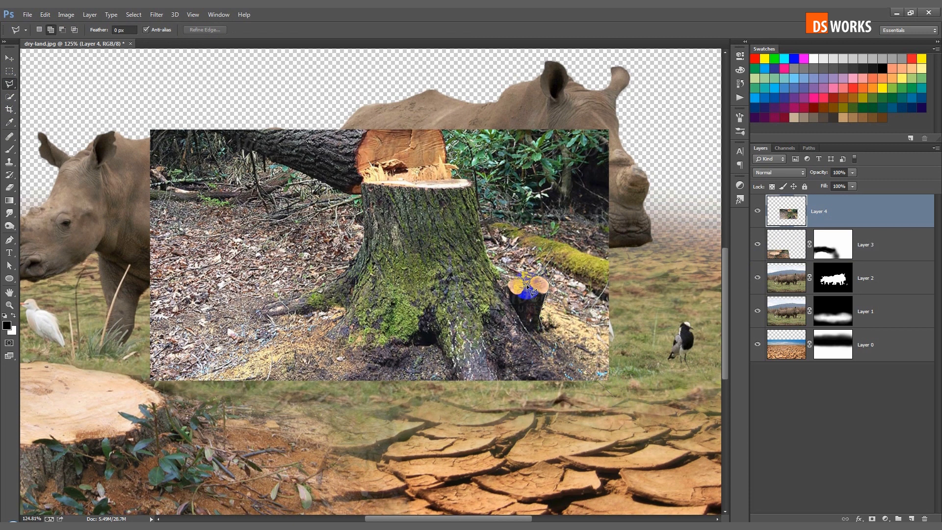
left_click(475, 209)
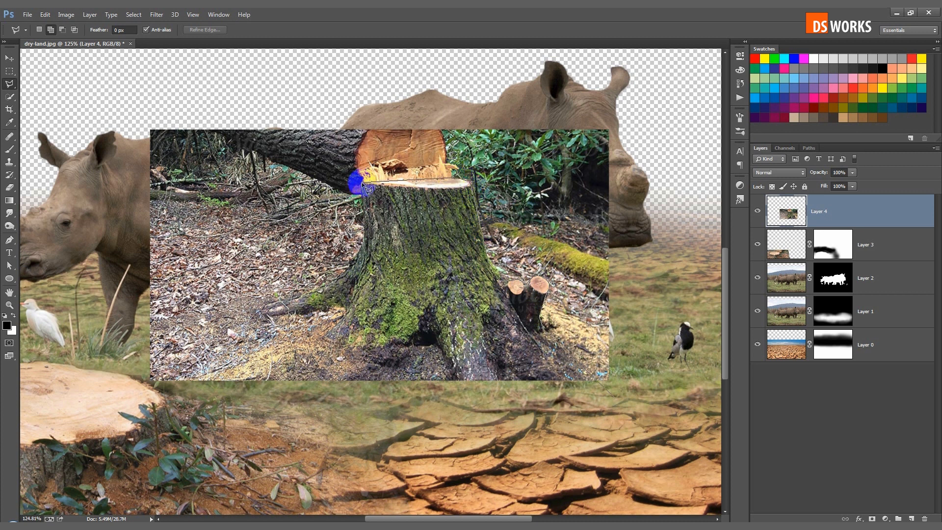
left_click(74, 364)
left_click(83, 448)
left_click(686, 434)
left_click(614, 397)
scroll(532, 385, "down", 3)
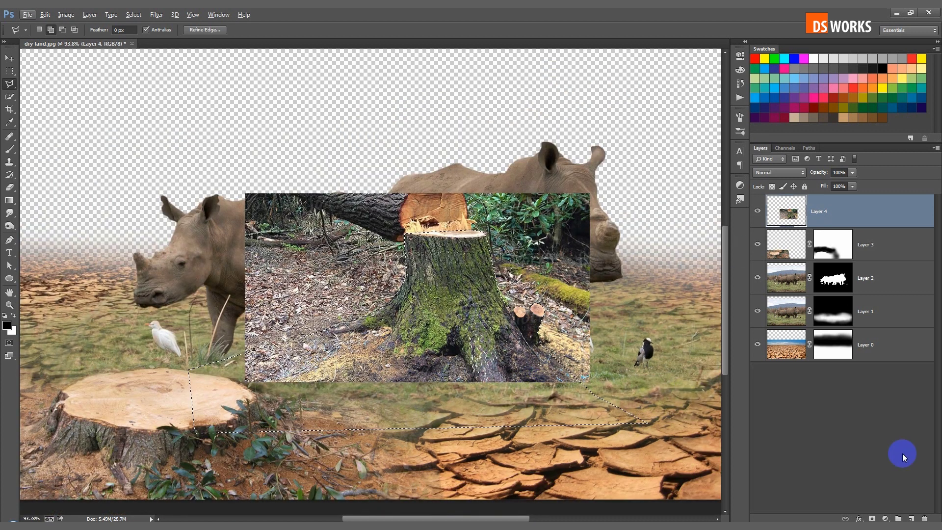
left_click(873, 519)
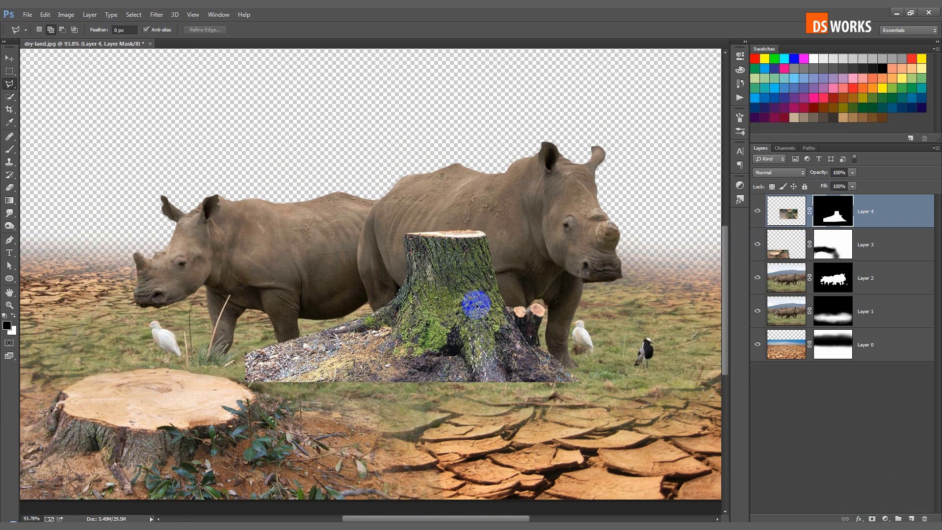
Step: Scale down the masked mossy stump and place it near the horizon at the canvas's right edge
key("v")
left_click_drag(490, 326, 427, 336)
scroll(320, 298, "down", 3)
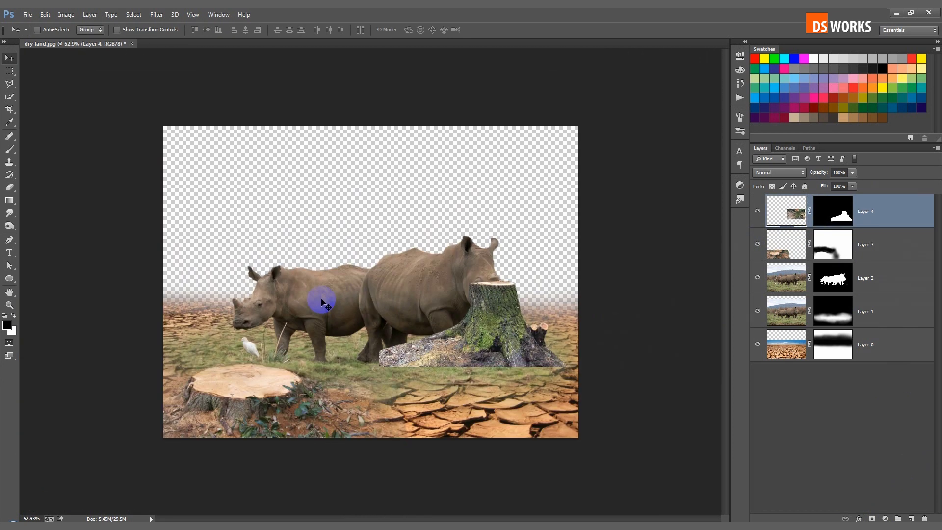
key("ctrl+t")
left_click_drag(379, 259, 486, 298)
mouse_move(521, 326)
left_mouse_down()
mouse_move(538, 287)
mouse_move(532, 322)
left_mouse_up()
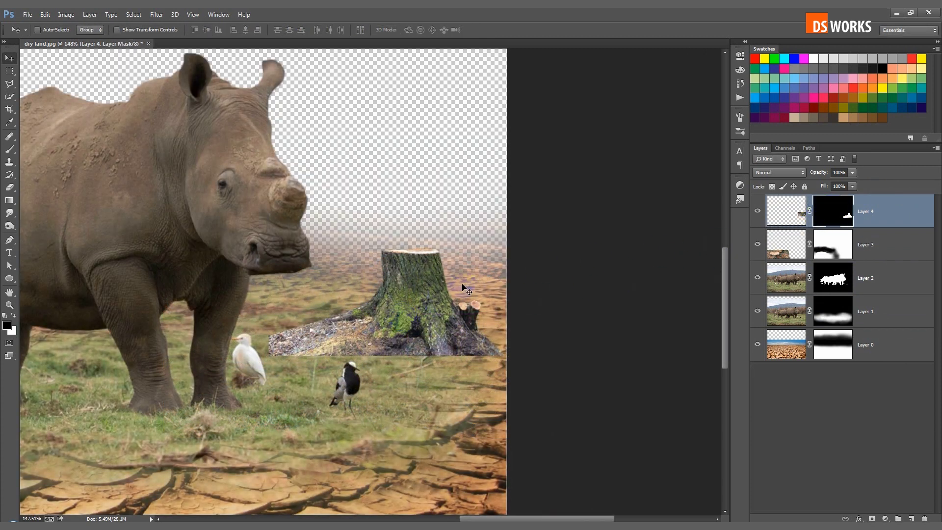
Step: Soften the mossy stump's base on its layer mask with a 20 px black brush at 40% opacity
key("b")
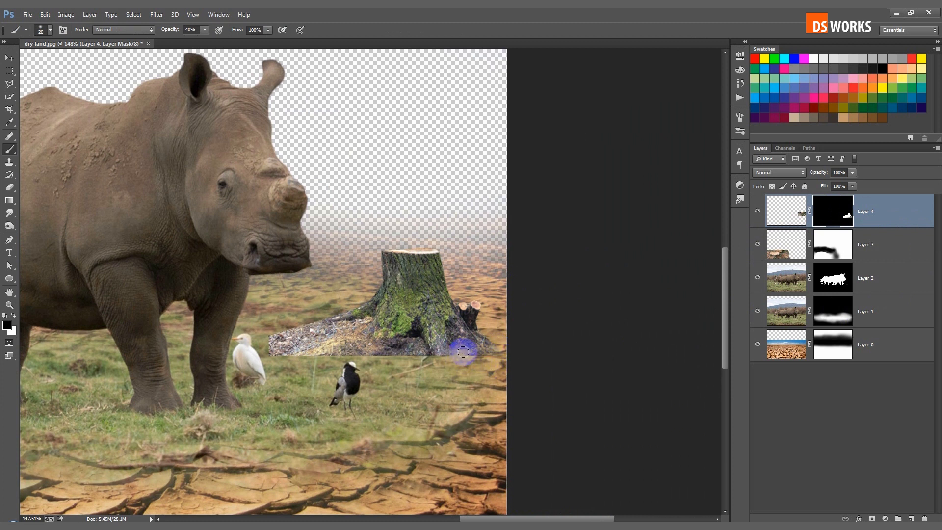
mouse_move(416, 351)
left_mouse_down()
mouse_move(276, 354)
mouse_move(321, 318)
mouse_move(300, 334)
left_mouse_up()
key("bracketleft")
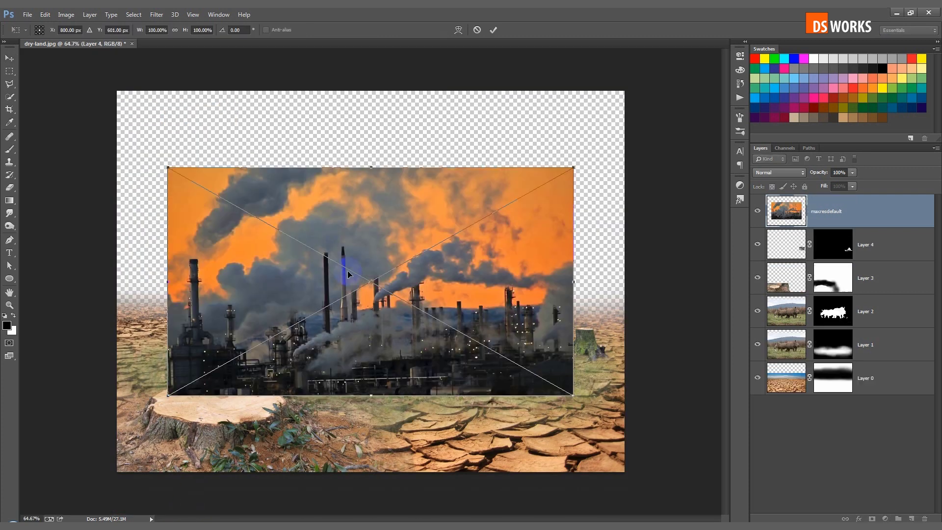
Step: Enlarge the factory photo to about 128%, send it below all other layers and shift it up to fill the sky
left_click_drag(573, 168, 631, 139)
double_click(604, 158)
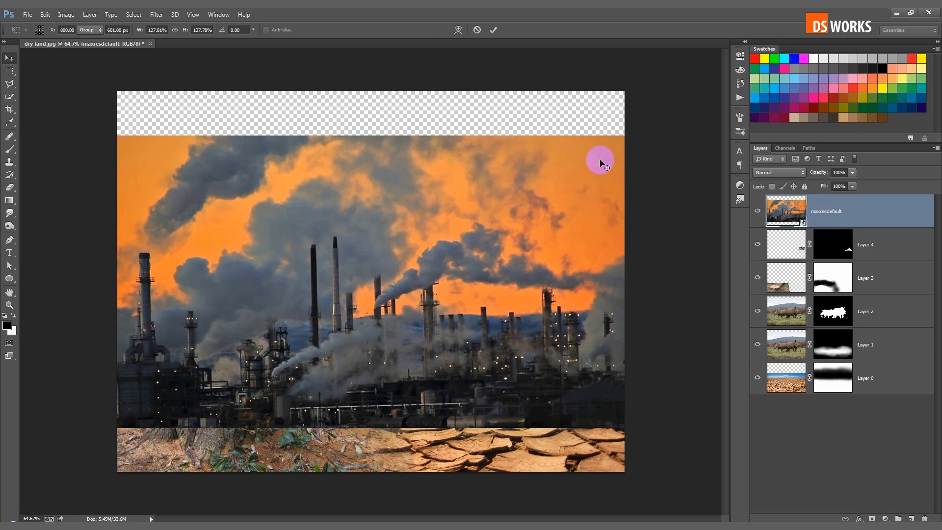
left_click_drag(892, 231, 849, 395)
left_click_drag(501, 255, 506, 185)
scroll(527, 191, "up", 1)
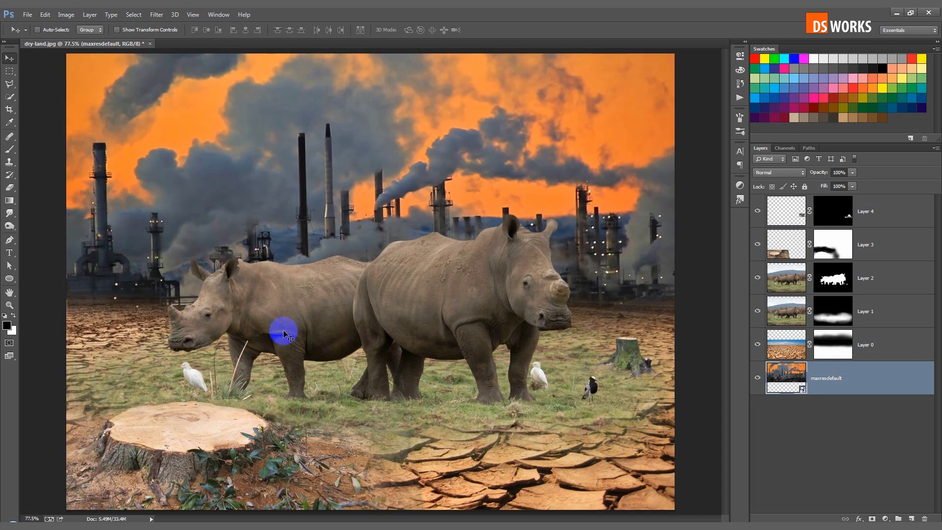
Step: Create a new empty layer directly above Layer 1, behind the cut-out rhinos
left_click(893, 314)
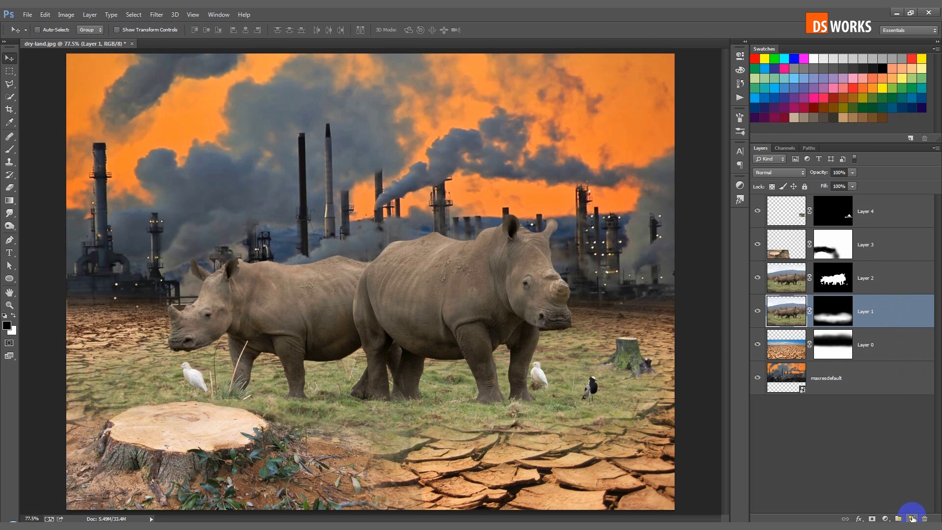
left_click(912, 519)
scroll(519, 306, "down", 1)
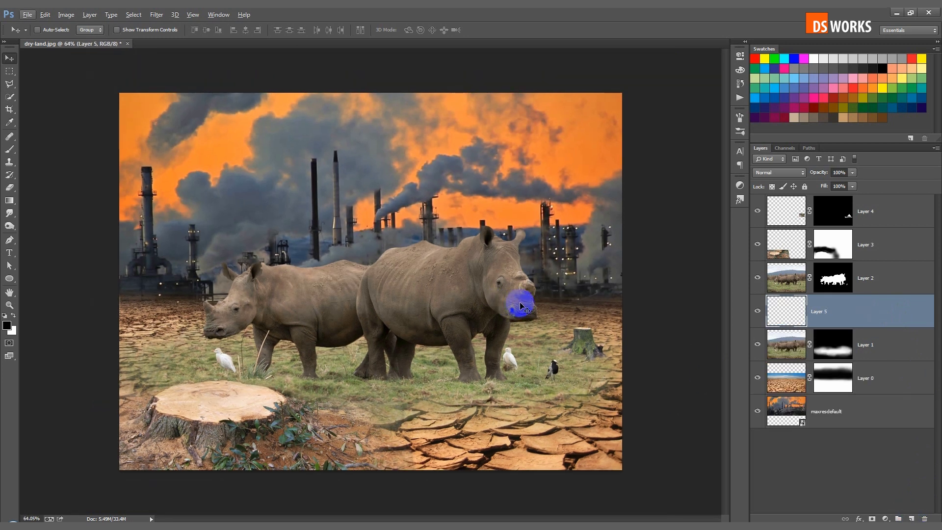
Step: Paint soft white fog across the horizon and factory behind the rhinos, varying the brush size
key("b")
left_click(12, 315)
key("bracketleft")
key("bracketright")
mouse_move(657, 289)
left_mouse_down()
mouse_move(522, 301)
mouse_move(588, 274)
left_mouse_up()
key("bracketright")
mouse_move(197, 287)
left_mouse_down()
mouse_move(138, 293)
mouse_move(689, 307)
mouse_move(269, 303)
mouse_move(597, 282)
mouse_move(408, 222)
mouse_move(452, 205)
mouse_move(184, 185)
mouse_move(339, 208)
mouse_move(123, 153)
mouse_move(491, 200)
mouse_move(353, 301)
left_mouse_up()
key("bracketleft")
key("bracketleft")
key("bracketright")
key("bracketright")
key("bracketright")
key("v")
Step: Colorize the fog layer red using Hue/Saturation with hue 0, saturation 100 and lightness -36
key("ctrl+u")
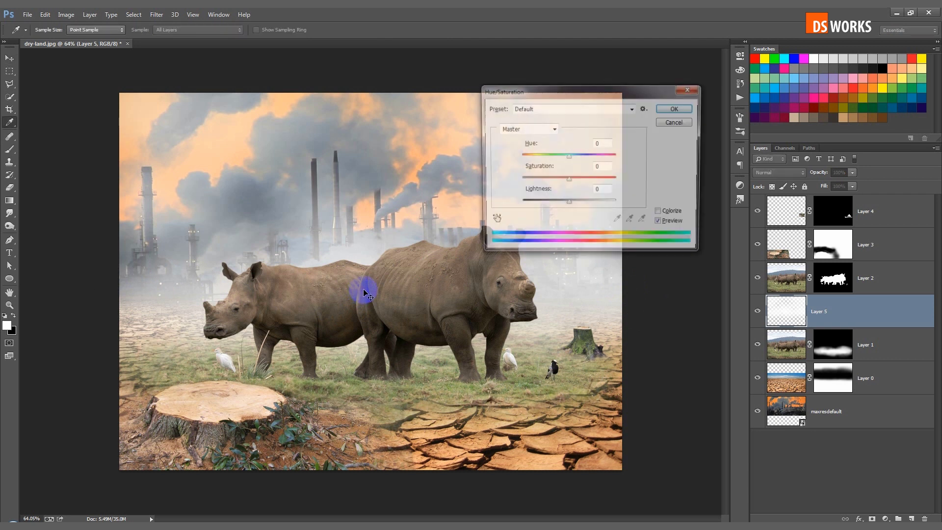
left_click(662, 212)
left_click_drag(635, 91, 751, 82)
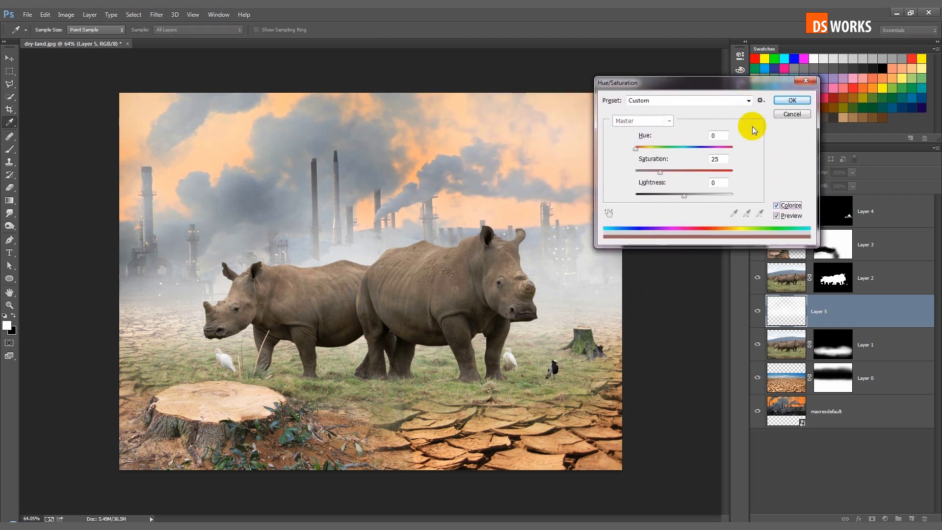
left_click_drag(684, 195, 664, 195)
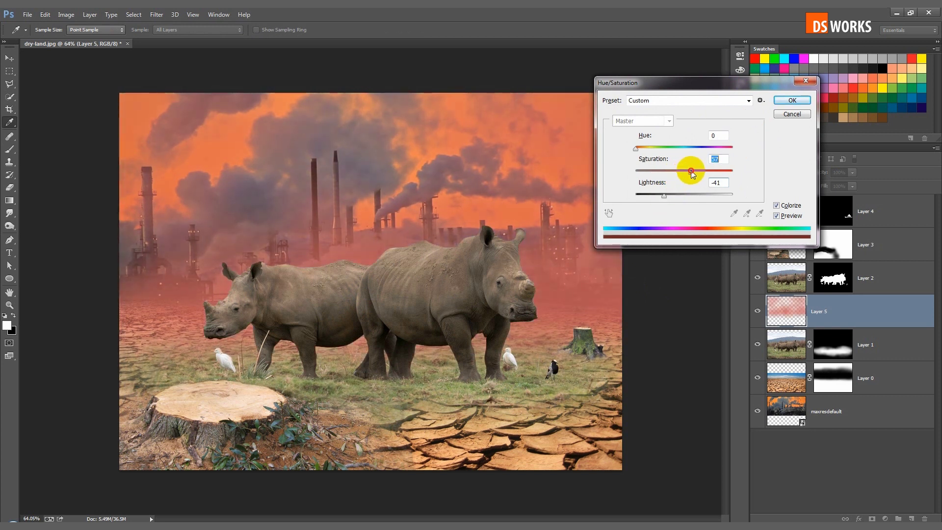
left_click_drag(666, 196, 715, 176)
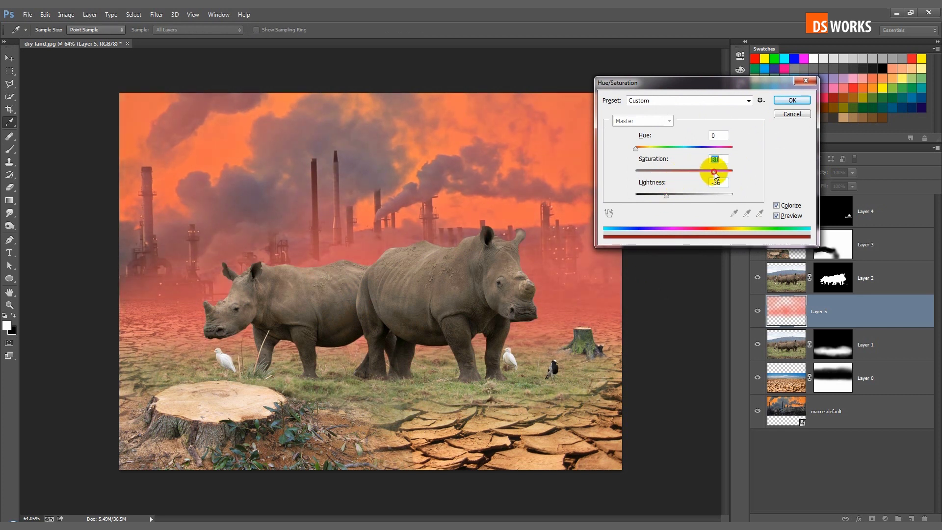
left_click_drag(671, 197, 667, 197)
left_click_drag(714, 172, 733, 172)
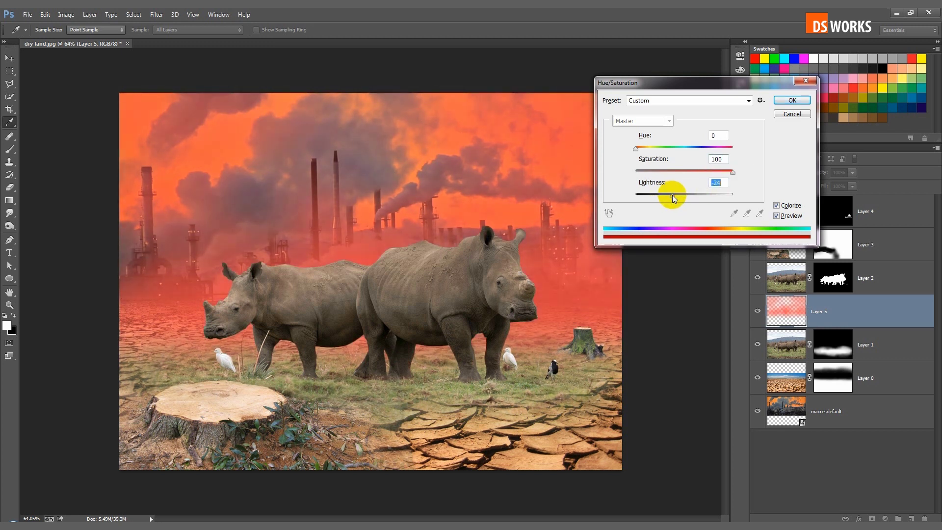
left_click_drag(672, 195, 667, 197)
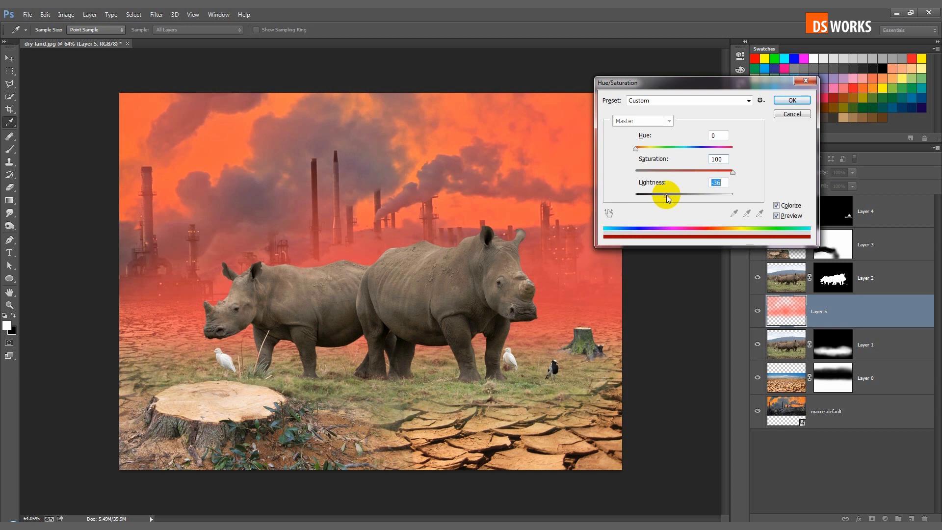
left_click(791, 100)
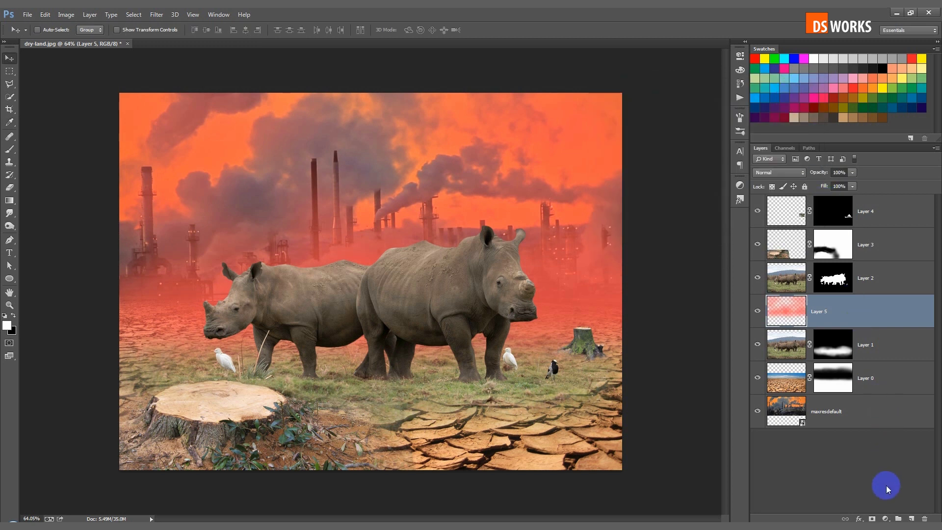
Step: Add a Hue/Saturation adjustment layer above the fog with Colorize on, hue 25 and saturation 70
left_click(886, 519)
left_click(883, 398)
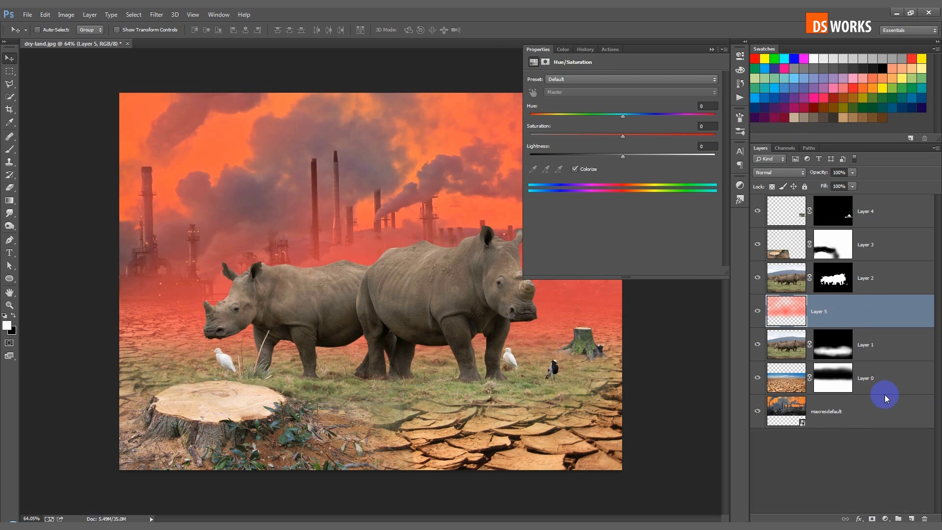
left_click_drag(576, 136, 657, 137)
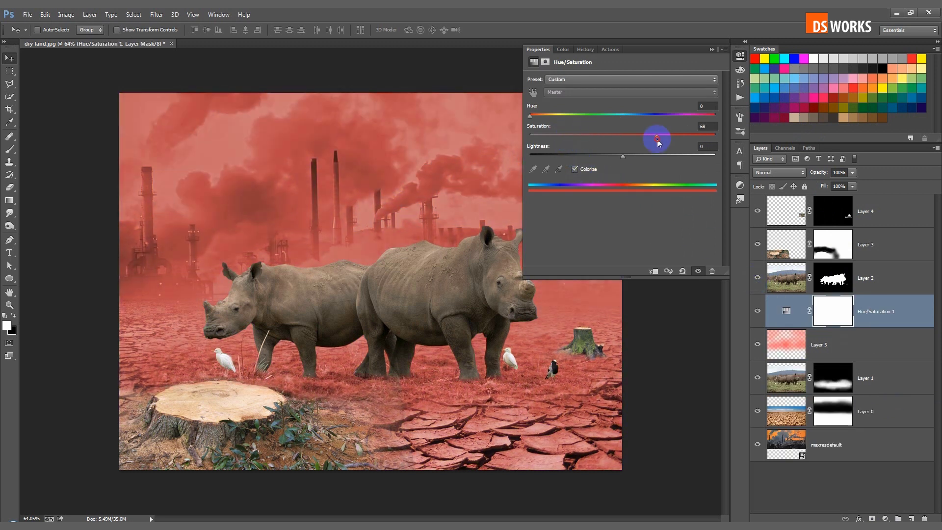
left_click_drag(551, 115, 548, 118)
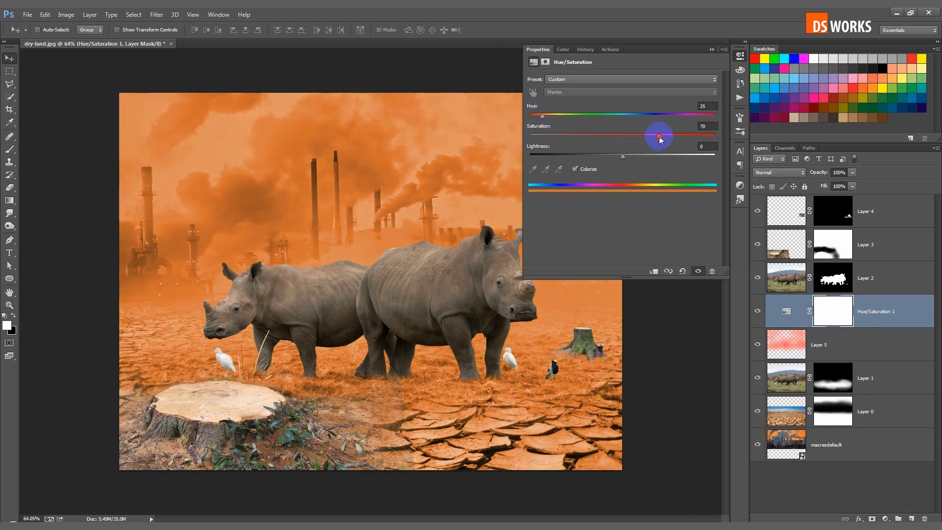
left_click(711, 49)
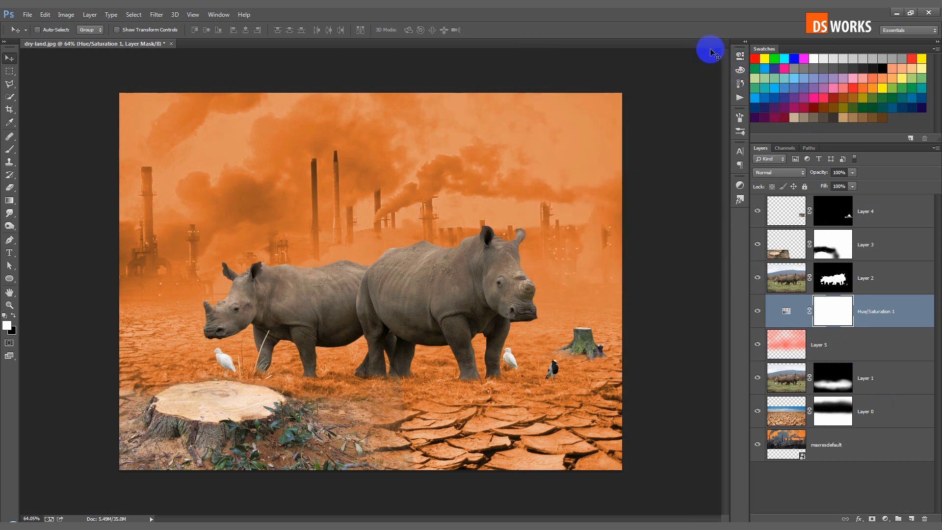
Step: Fill the Hue/Saturation adjustment's layer mask with black
scroll(484, 181, "up", 1)
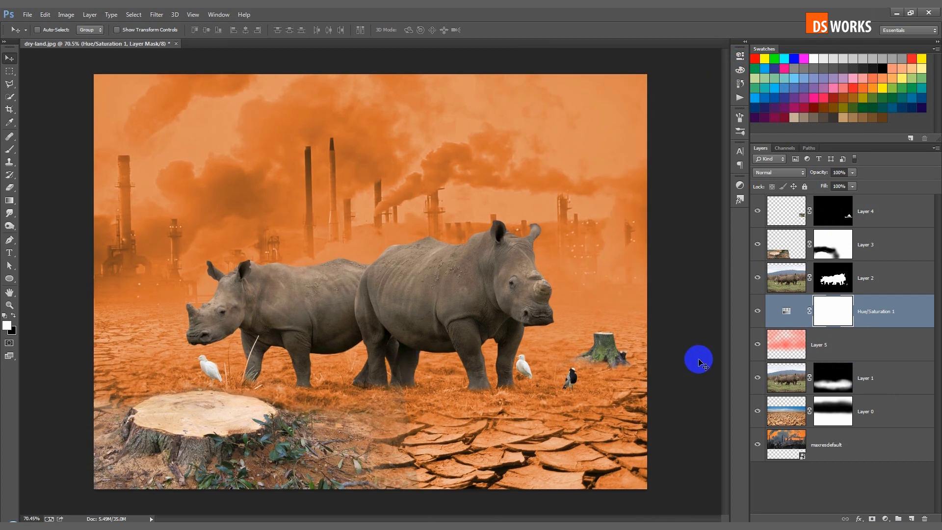
left_click(833, 308)
key("ctrl+BackSpace")
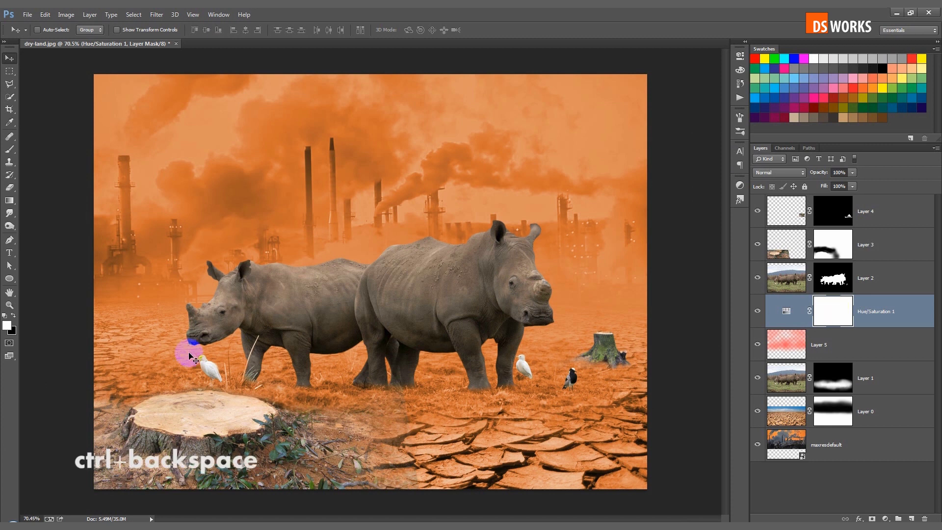
left_click(841, 311)
key("ctrl+BackSpace")
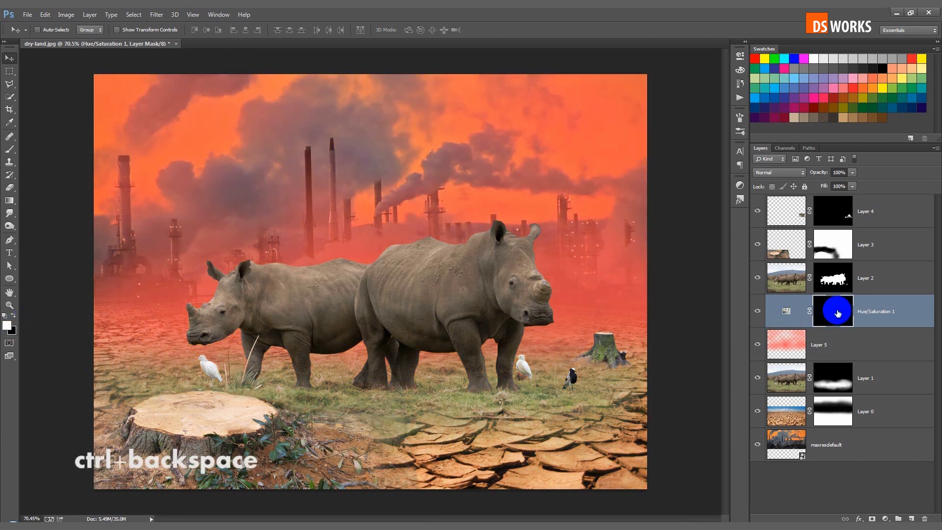
Step: Paint white on the adjustment's mask over the grass and cracked ground at 10% opacity to tint them orange
key("b")
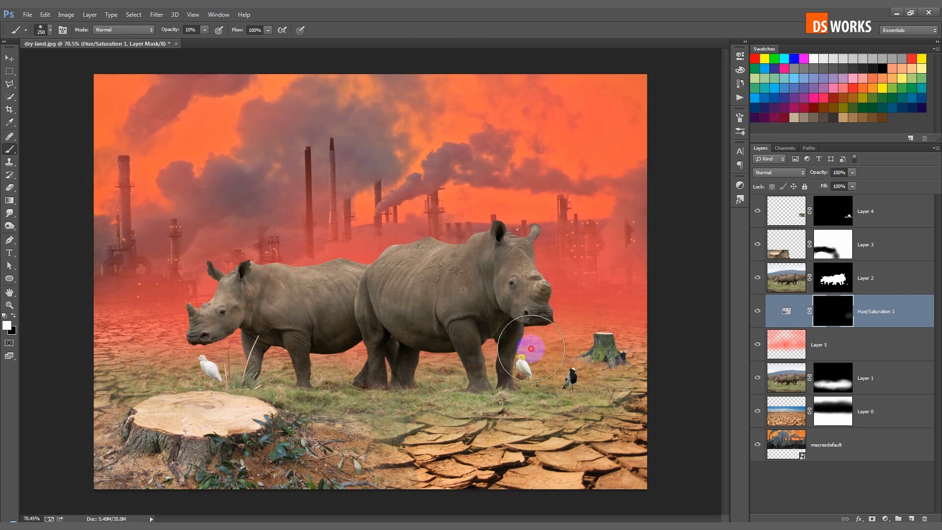
mouse_move(312, 356)
left_mouse_down()
mouse_move(224, 350)
mouse_move(233, 337)
left_mouse_up()
key("[")
key("[")
key("[")
mouse_move(172, 380)
left_mouse_down()
mouse_move(116, 402)
mouse_move(209, 391)
left_mouse_up()
mouse_move(476, 426)
left_mouse_down()
mouse_move(620, 425)
mouse_move(637, 404)
mouse_move(414, 412)
mouse_move(253, 333)
mouse_move(382, 320)
mouse_move(424, 425)
mouse_move(120, 399)
mouse_move(647, 411)
mouse_move(663, 381)
mouse_move(668, 294)
mouse_move(633, 265)
left_mouse_up()
key("]")
key("]")
key("]")
key("v")
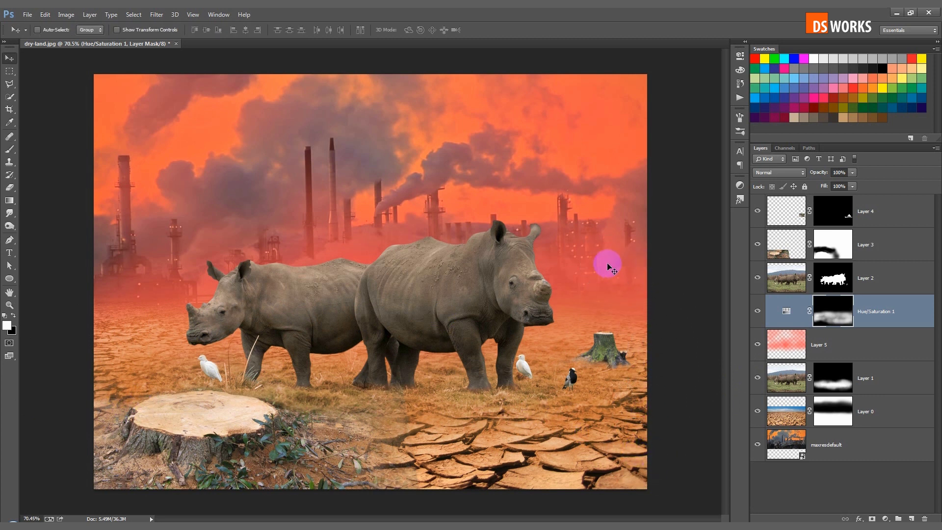
Step: Duplicate the Hue/Saturation adjustment layer, move the copy above all other layers and fill its mask with black
left_click(897, 308)
key("ctrl+j")
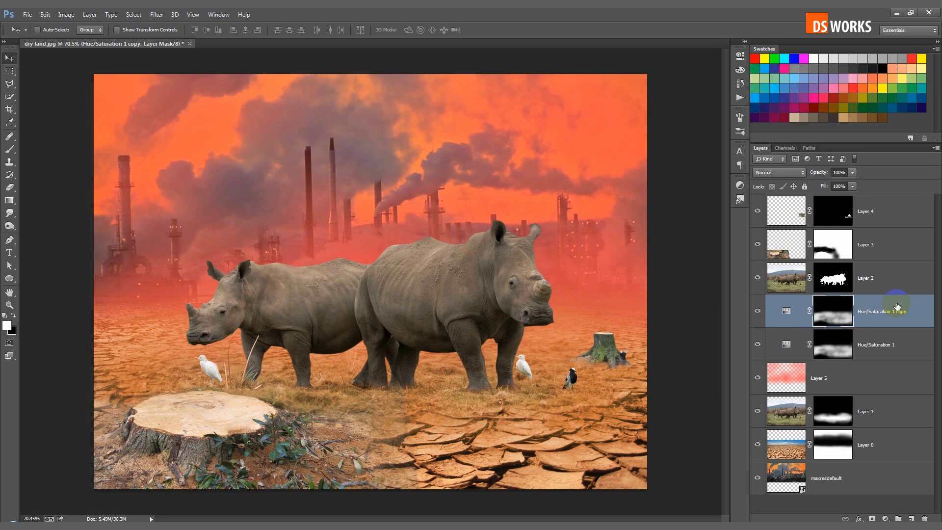
left_click_drag(896, 306, 892, 206)
left_click(838, 215)
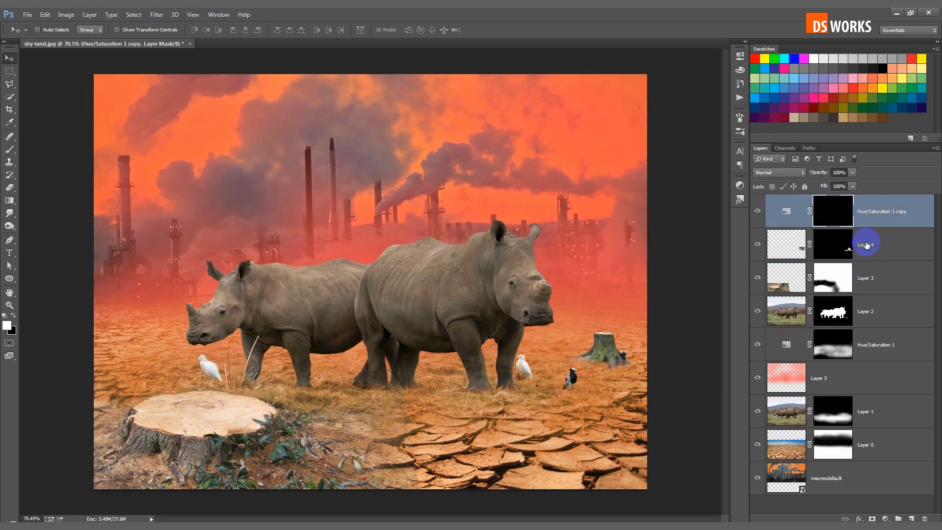
Step: Group the two tree stump layers, Layer 3 and Layer 4, and check the group by toggling its visibility
left_click(883, 243)
left_click(879, 268)
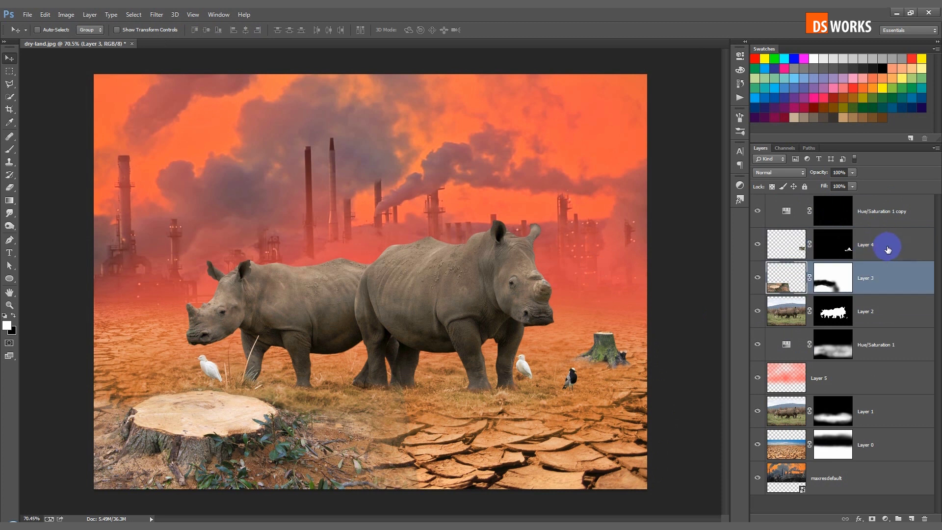
left_click(878, 245, "shift")
key("ctrl+g")
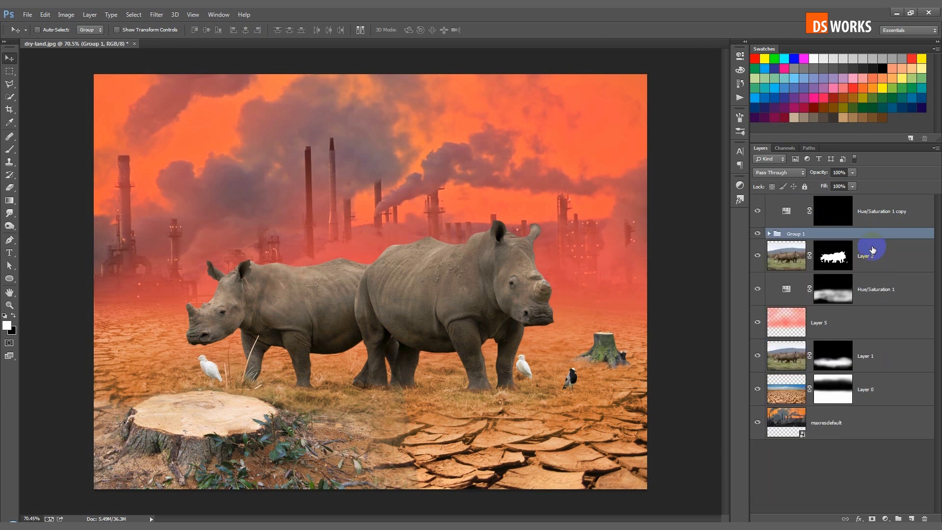
left_click(757, 234)
left_click(757, 235)
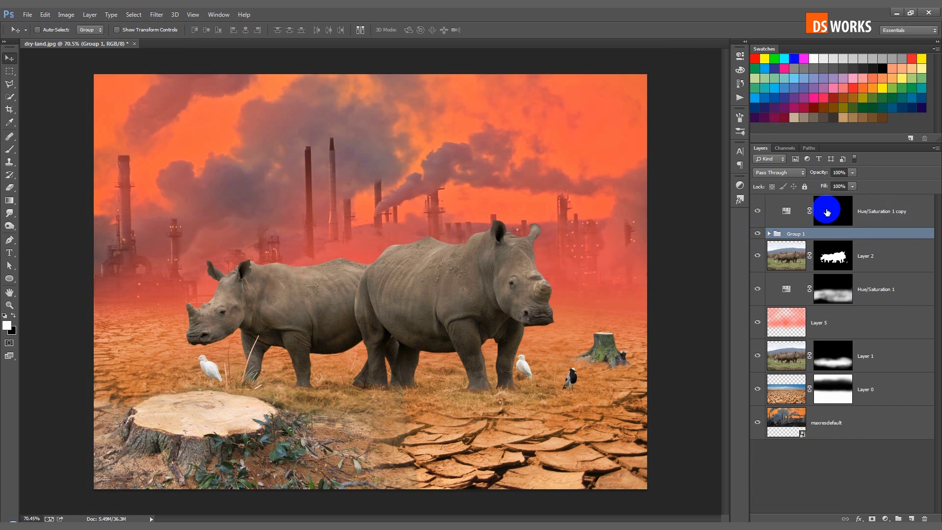
Step: Fill the Hue/Saturation 1 copy layer's mask with white and clip the adjustment to the stump group
left_click(829, 212)
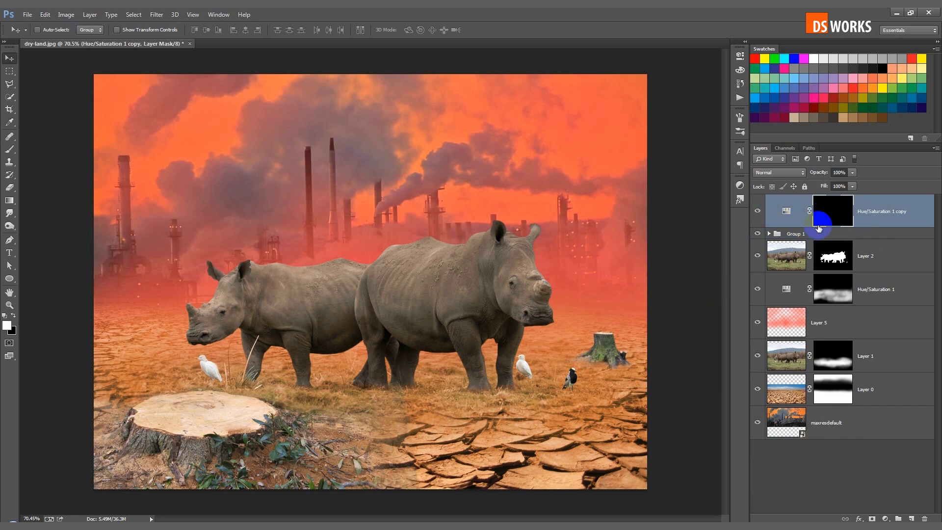
key("alt+BackSpace")
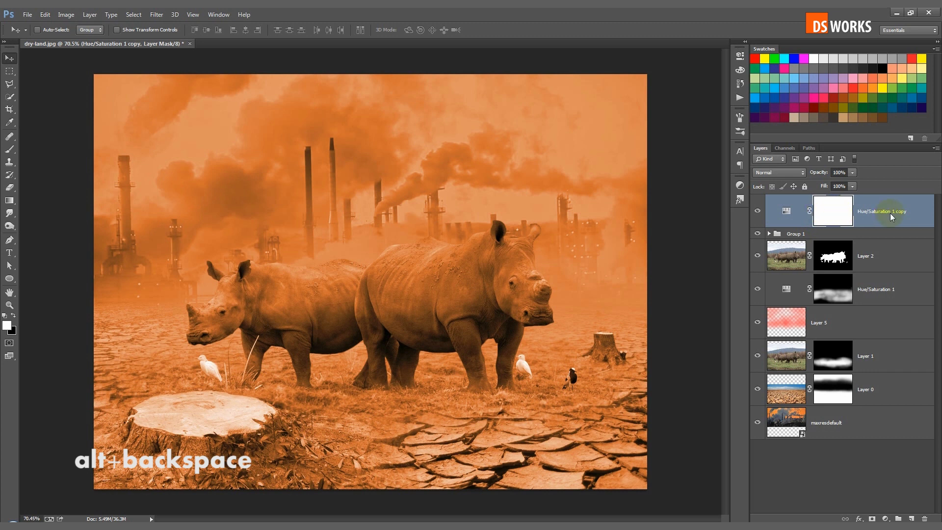
right_click(891, 213)
left_click(830, 251)
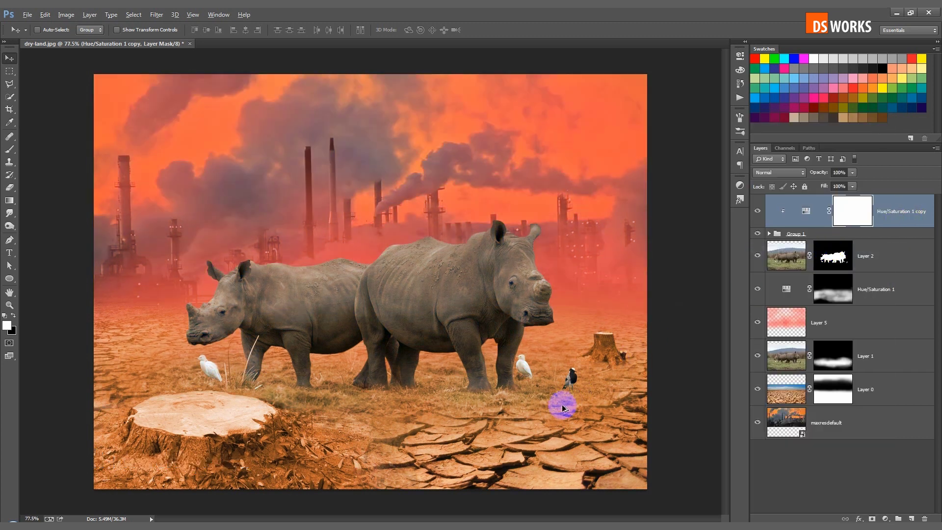
Step: Apply Curves to the small distant stump on Layer 4, mapping input 92 to 119, raising black output to 46 and lowering the white output
scroll(563, 405, "up", 2)
scroll(624, 378, "up", 7)
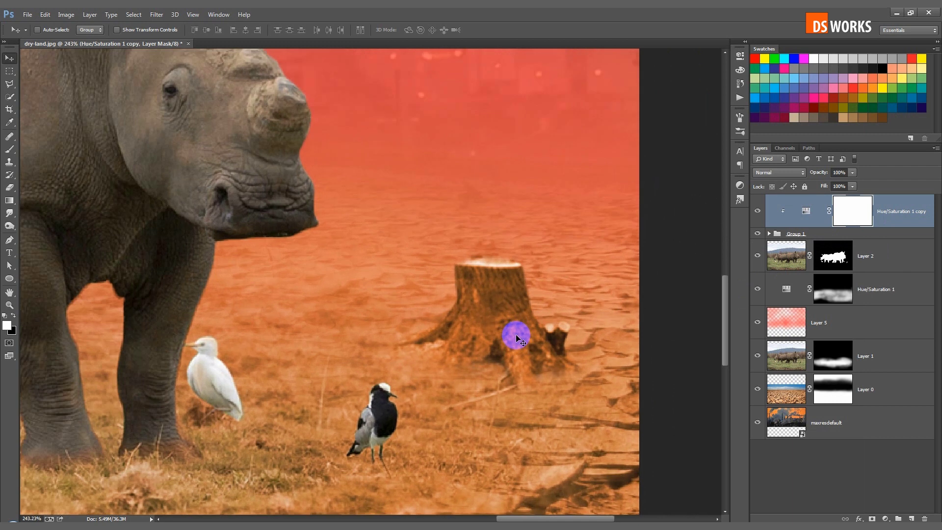
left_click(769, 233)
left_click(803, 256)
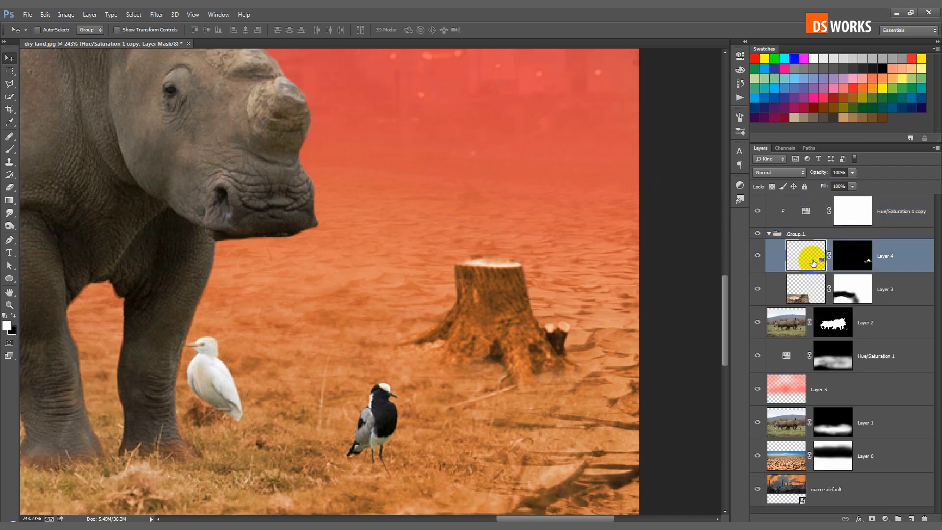
key("ctrl+m")
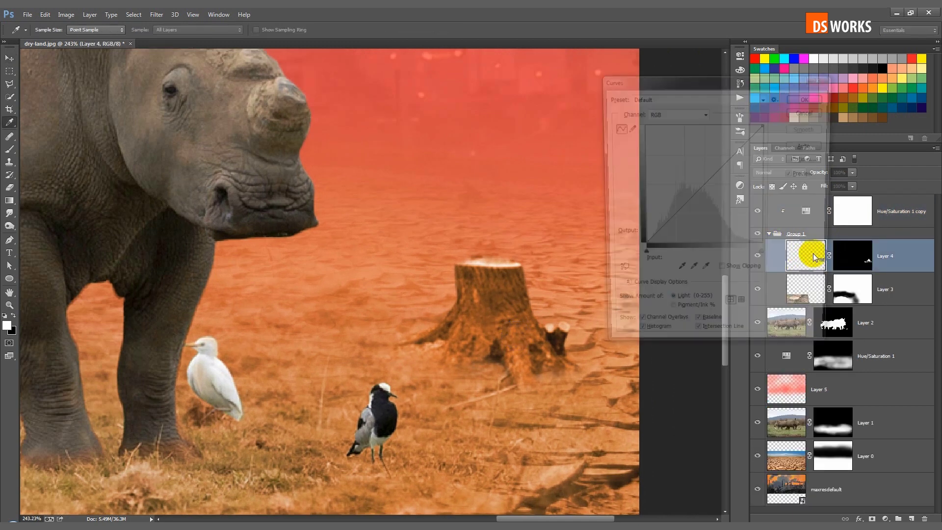
left_click_drag(700, 181, 687, 189)
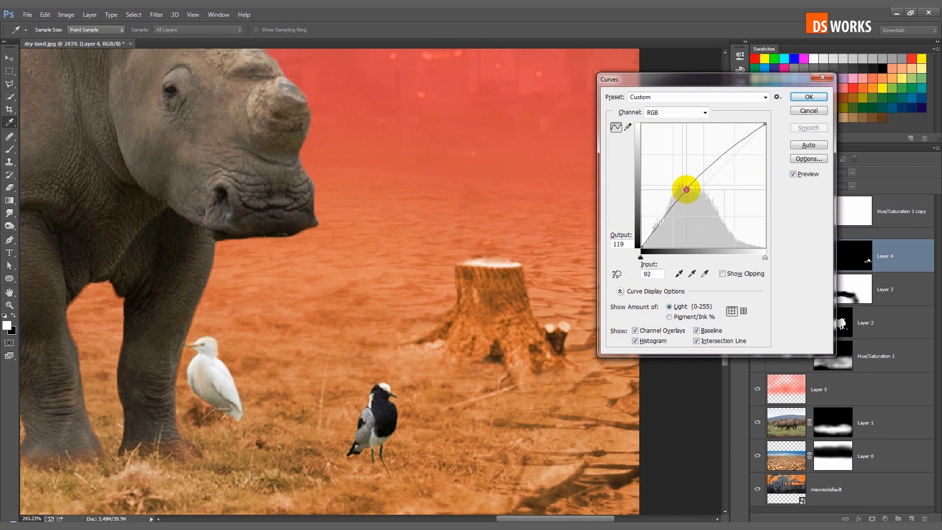
left_click_drag(765, 125, 770, 146)
left_click_drag(642, 247, 630, 224)
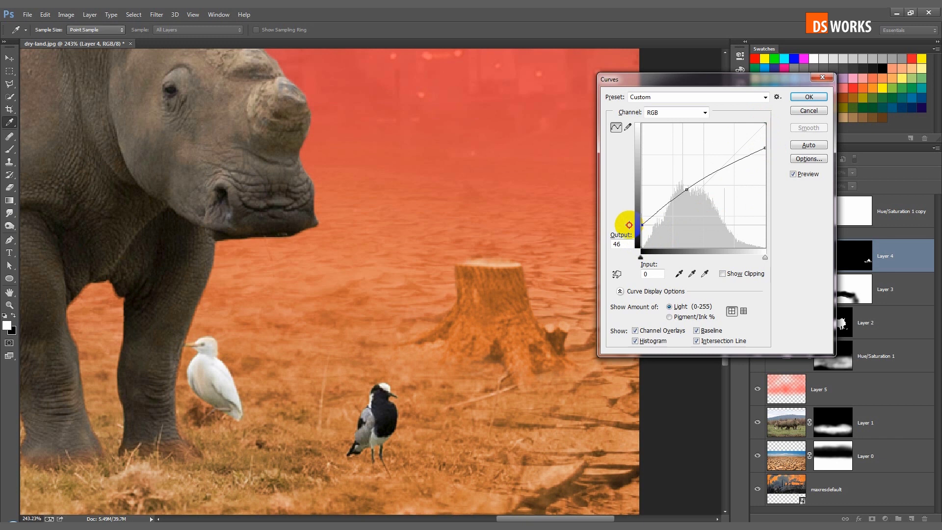
left_click(801, 97)
Step: Paint black at 10% opacity on the Hue/Saturation 1 copy mask over the small stump to soften its orange tint
left_click_drag(494, 295, 440, 288)
left_click(853, 211)
key("b")
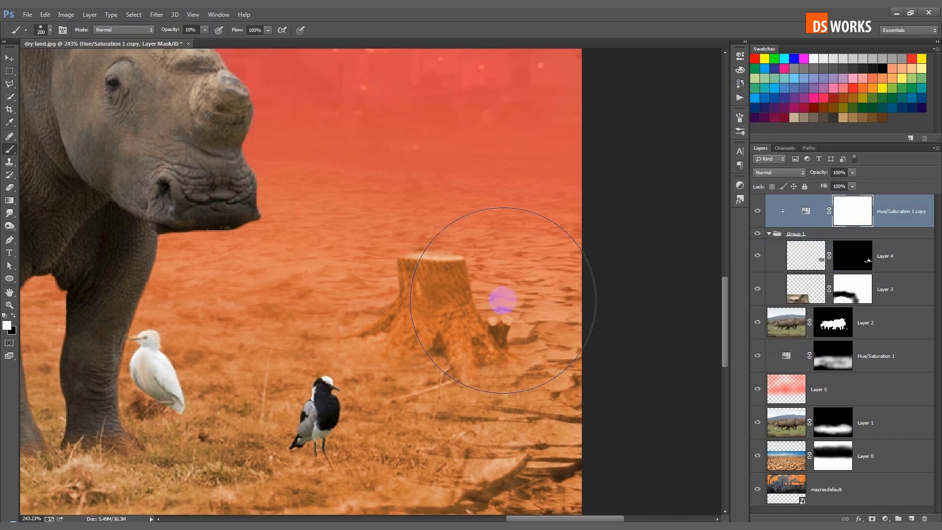
key("bracketleft")
key("bracketleft")
key("bracketleft")
key("bracketleft")
key("bracketleft")
key("bracketleft")
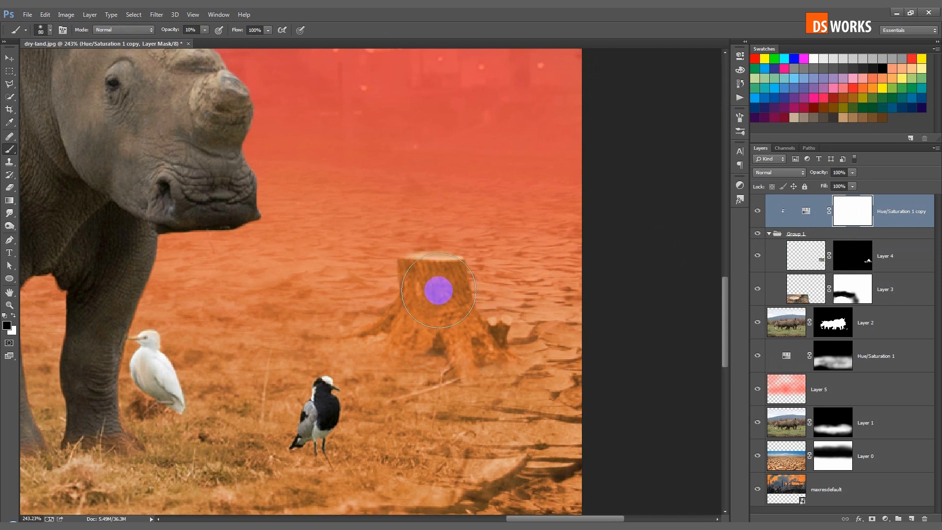
key("bracketleft")
key("bracketleft")
mouse_move(423, 287)
left_mouse_down()
mouse_move(440, 271)
mouse_move(414, 265)
mouse_move(403, 274)
mouse_move(455, 268)
mouse_move(445, 312)
mouse_move(461, 319)
mouse_move(451, 262)
mouse_move(444, 275)
mouse_move(461, 315)
mouse_move(466, 270)
left_mouse_up()
key("bracketleft")
left_click_drag(341, 349, 561, 290)
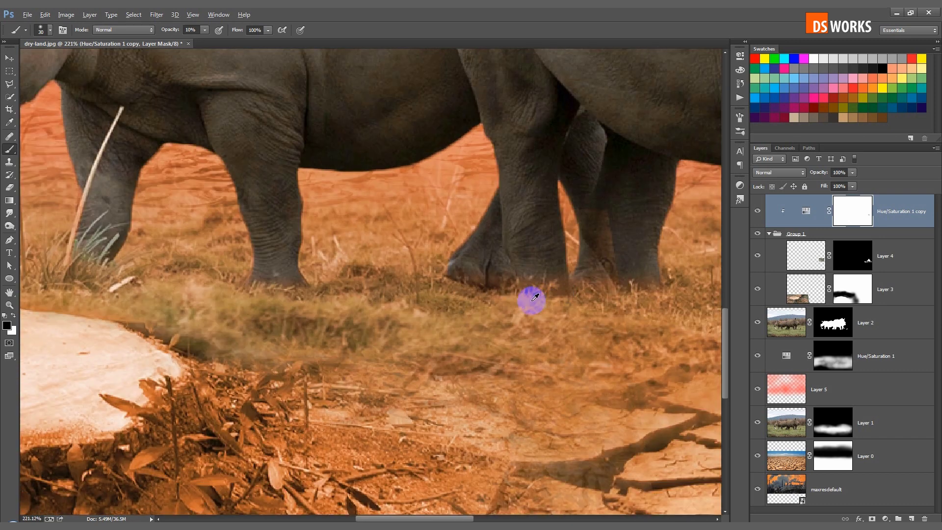
Step: Paint black at 10% opacity on the same mask over the large foreground stump and its leaves to reduce the tint
scroll(531, 300, "down", 6)
left_click_drag(508, 308, 496, 300)
key("bracketright")
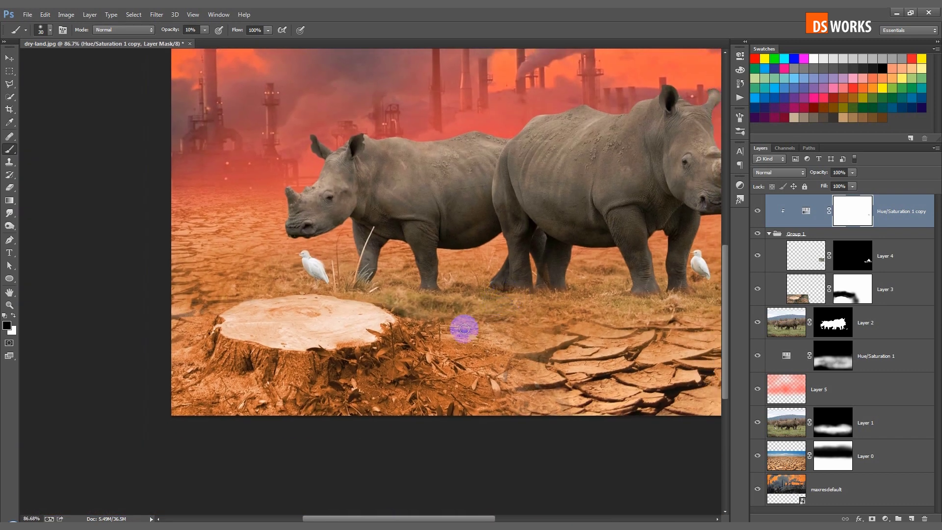
key("bracketright")
key("bracketright")
key("bracketright")
key("bracketright")
key("bracketright")
key("bracketright")
key("bracketright")
key("bracketright")
key("bracketright")
mouse_move(380, 352)
left_mouse_down()
mouse_move(418, 353)
mouse_move(365, 349)
mouse_move(422, 363)
mouse_move(281, 373)
mouse_move(260, 366)
mouse_move(298, 372)
mouse_move(204, 350)
mouse_move(362, 358)
mouse_move(311, 409)
mouse_move(324, 402)
mouse_move(363, 410)
mouse_move(346, 407)
mouse_move(431, 372)
mouse_move(415, 365)
mouse_move(395, 337)
left_mouse_up()
key("bracketleft")
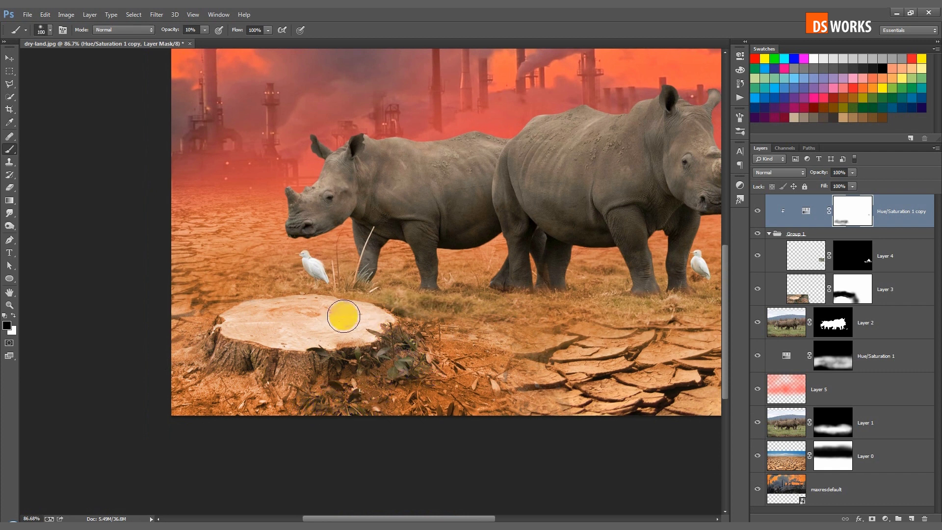
mouse_move(294, 312)
left_mouse_down()
mouse_move(315, 315)
mouse_move(204, 331)
mouse_move(240, 315)
left_mouse_up()
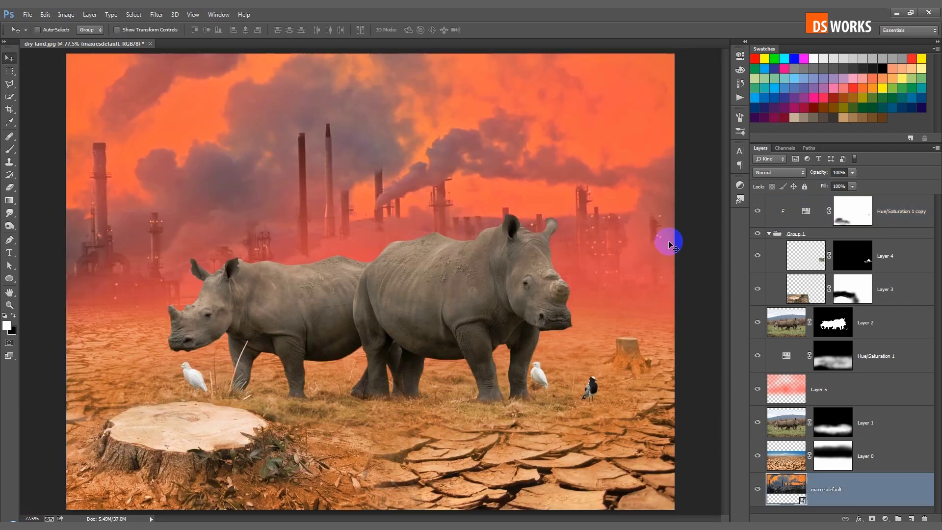
Step: Add a Hue/Saturation adjustment clipped to the rhino cutout on Layer 2, with Colorize on, hue 22 and saturation 60
left_click(880, 321)
left_click(758, 325)
left_click(758, 324)
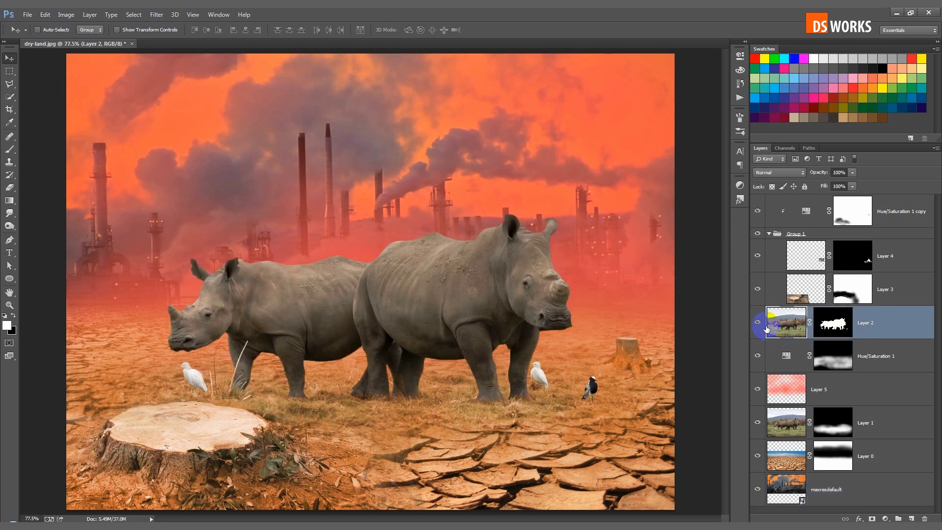
left_click(885, 518)
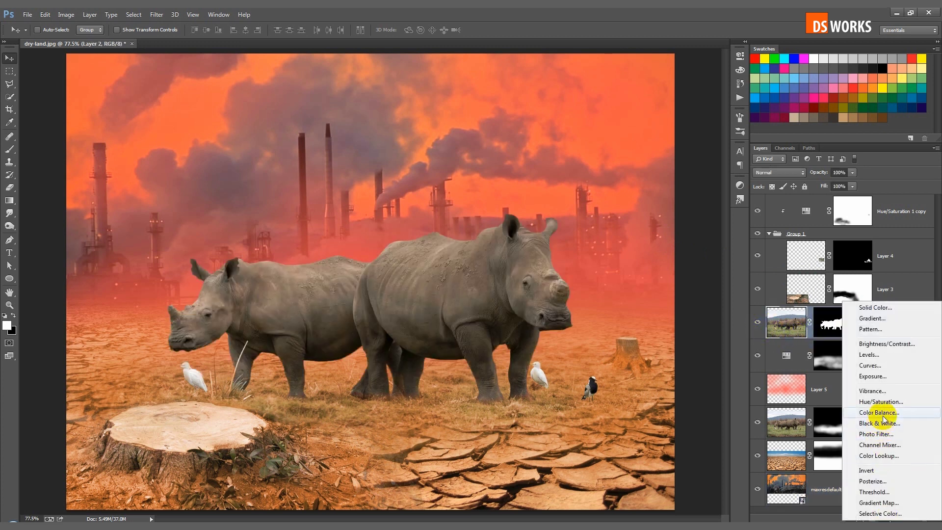
left_click(881, 402)
left_click(575, 169)
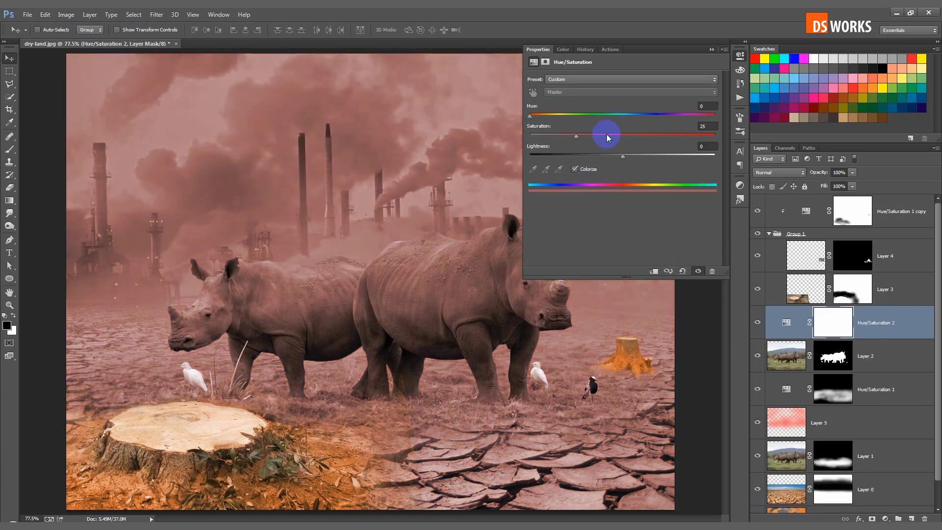
left_click(654, 271)
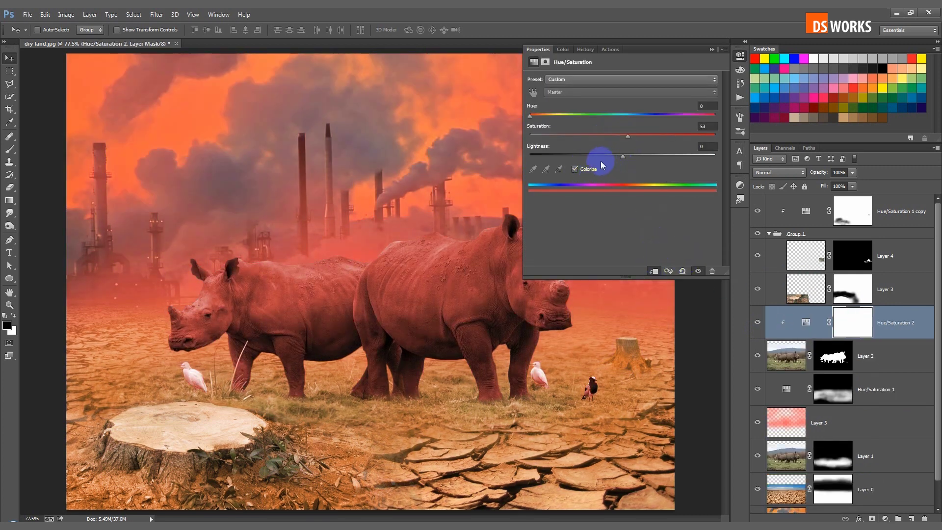
left_click_drag(546, 118, 544, 117)
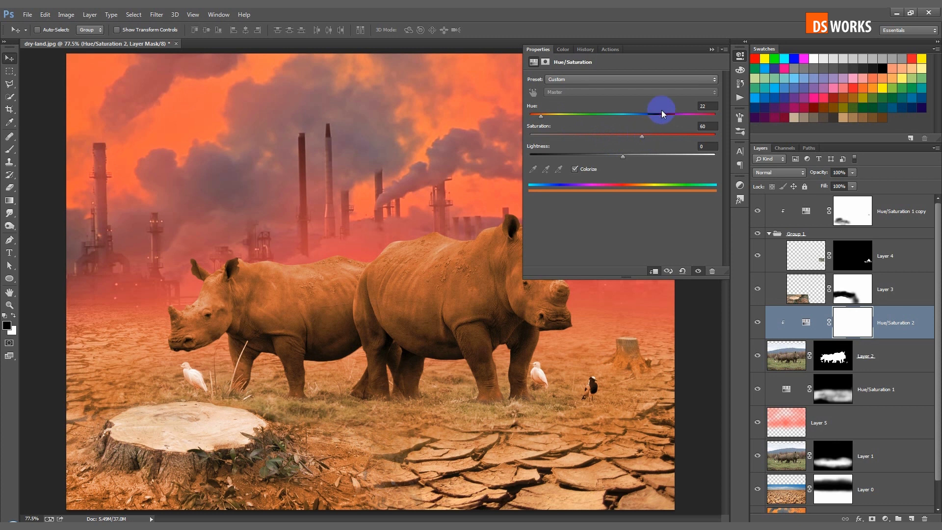
left_click(712, 50)
Step: Compare the rhinos with and without the Hue/Saturation 2 tint, then invert that adjustment's mask to black
left_click(844, 335)
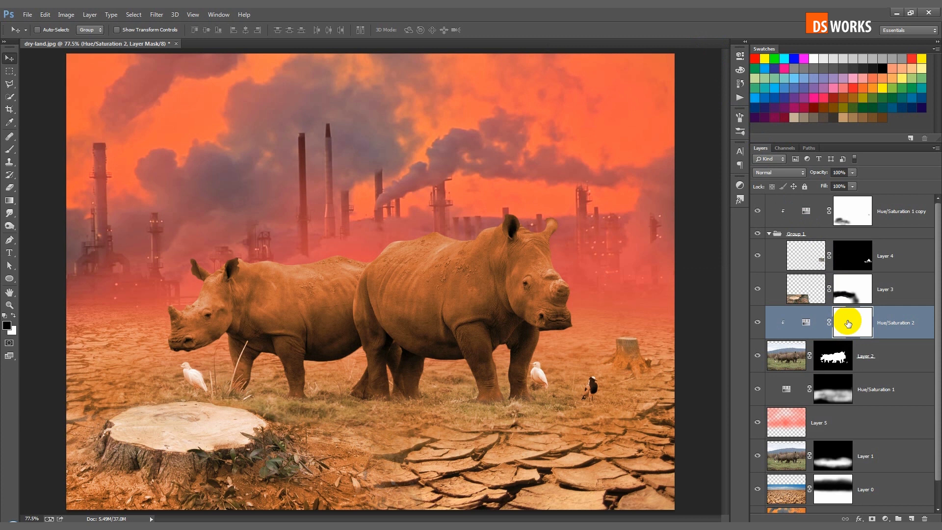
left_click(755, 322)
left_click(754, 323)
left_click(853, 324)
key("ctrl+i")
Step: Paint white at 20% opacity on the Hue/Saturation 2 mask over the rhinos, varying the brush size, to tint them orange
key("b")
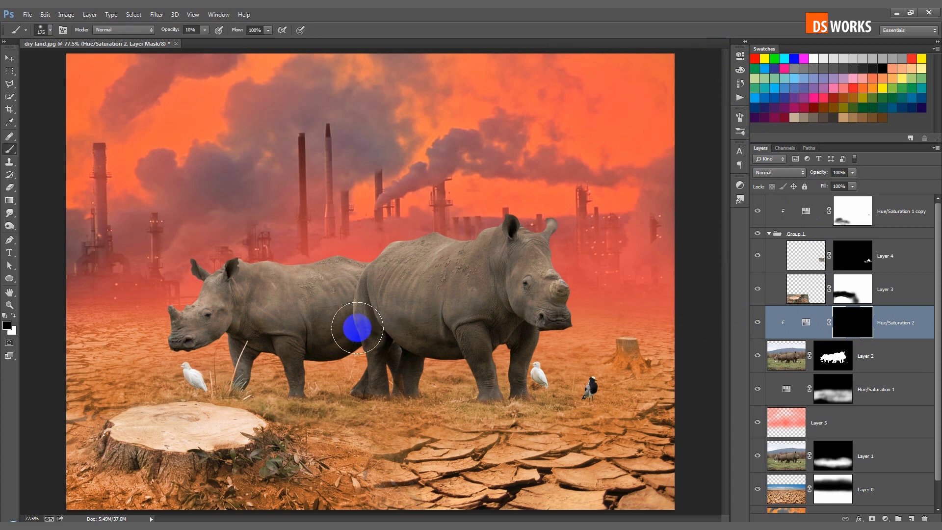
key("bracketright")
key("bracketright")
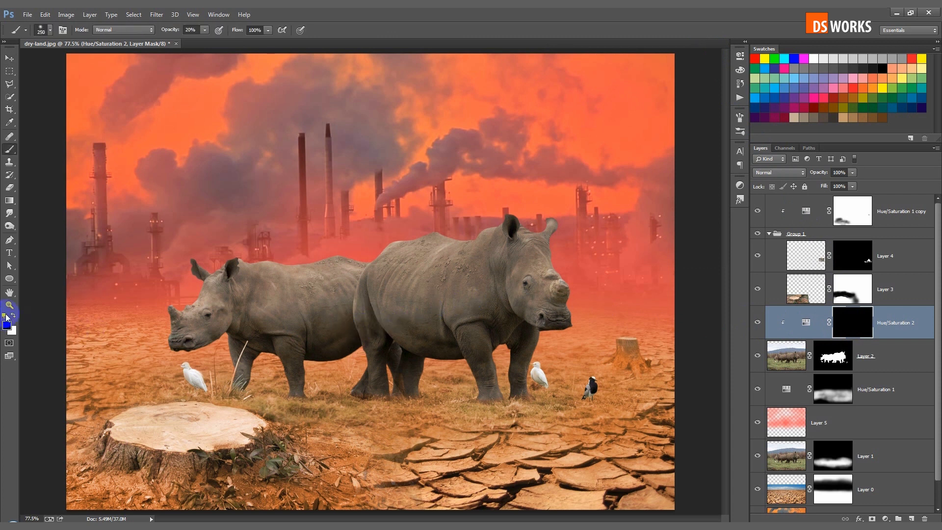
key("bracketleft")
mouse_move(300, 376)
left_mouse_down()
mouse_move(292, 401)
mouse_move(238, 398)
mouse_move(336, 411)
mouse_move(395, 388)
mouse_move(362, 385)
mouse_move(491, 395)
mouse_move(509, 370)
mouse_move(467, 357)
mouse_move(465, 328)
mouse_move(530, 312)
mouse_move(535, 290)
mouse_move(500, 266)
mouse_move(444, 273)
mouse_move(462, 260)
mouse_move(462, 243)
mouse_move(419, 227)
mouse_move(308, 252)
mouse_move(388, 254)
mouse_move(186, 314)
mouse_move(207, 304)
mouse_move(163, 302)
mouse_move(176, 340)
left_mouse_up()
key("bracketleft")
key("bracketright")
key("bracketleft")
key("bracketleft")
key("bracketleft")
key("bracketleft")
key("bracketleft")
key("bracketleft")
key("bracketleft")
key("bracketleft")
key("bracketleft")
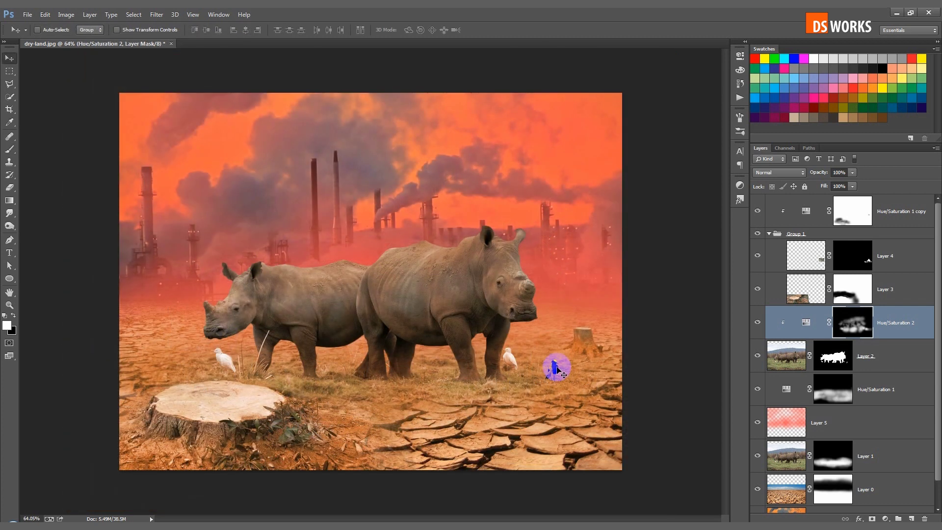
Step: Add a Levels adjustment layer above Hue/Saturation 1 with the midtones at 0.95 and the white output level at 245
left_click(901, 357)
left_click(899, 389)
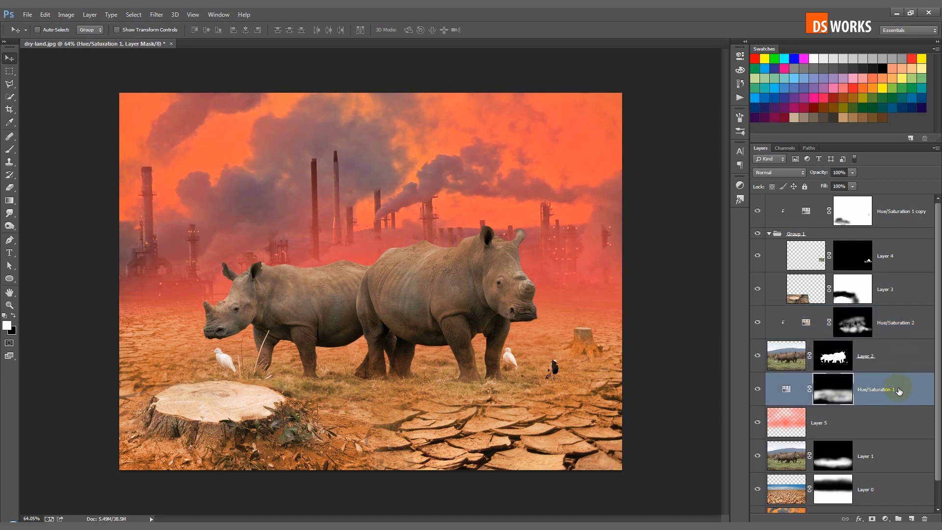
scroll(899, 390, "down", 1)
left_click(886, 518)
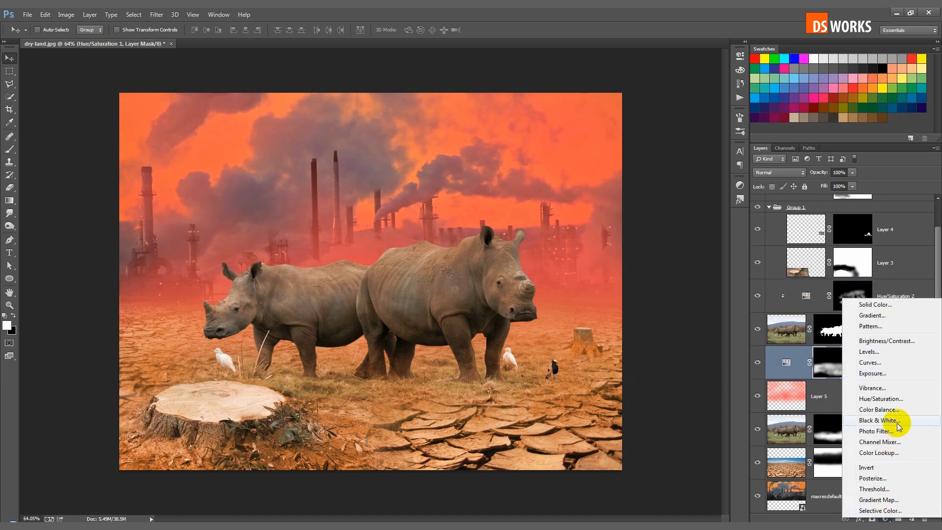
left_click(881, 352)
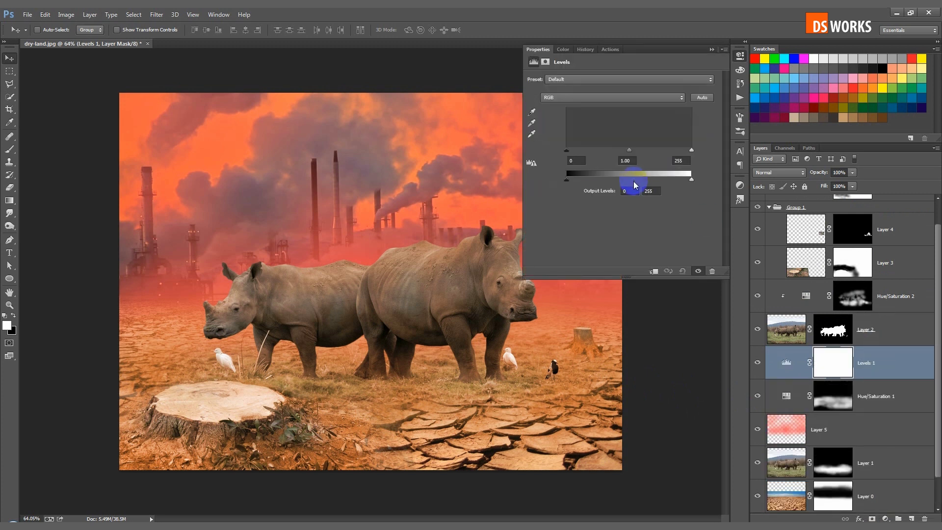
left_click_drag(630, 150, 638, 150)
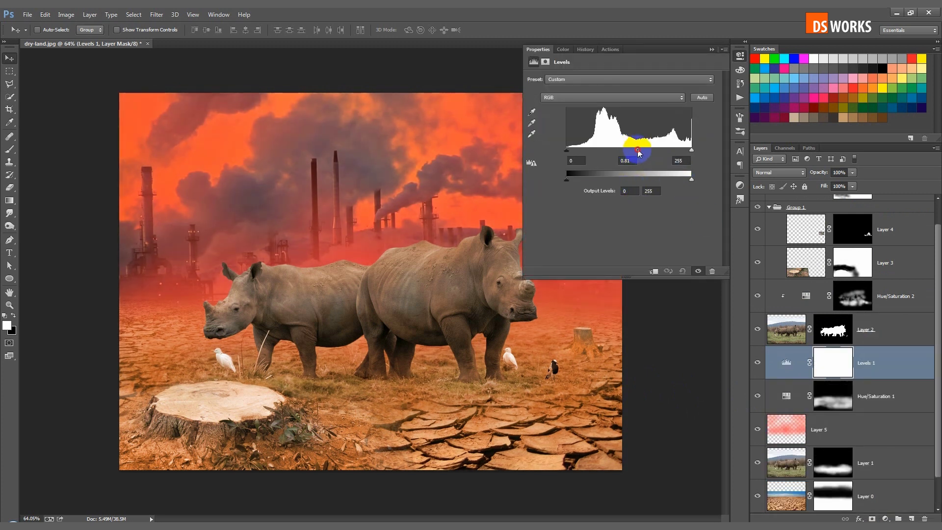
left_click_drag(692, 179, 680, 180)
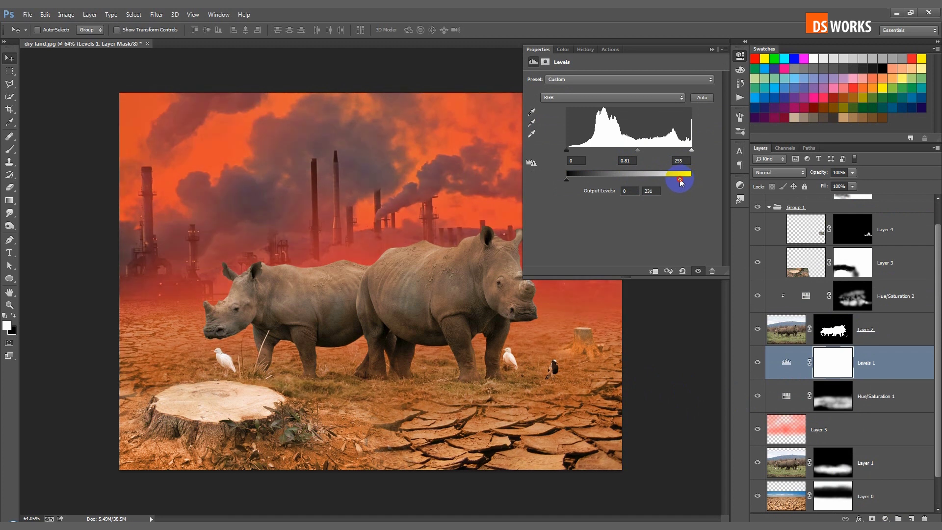
left_click_drag(633, 153, 633, 153)
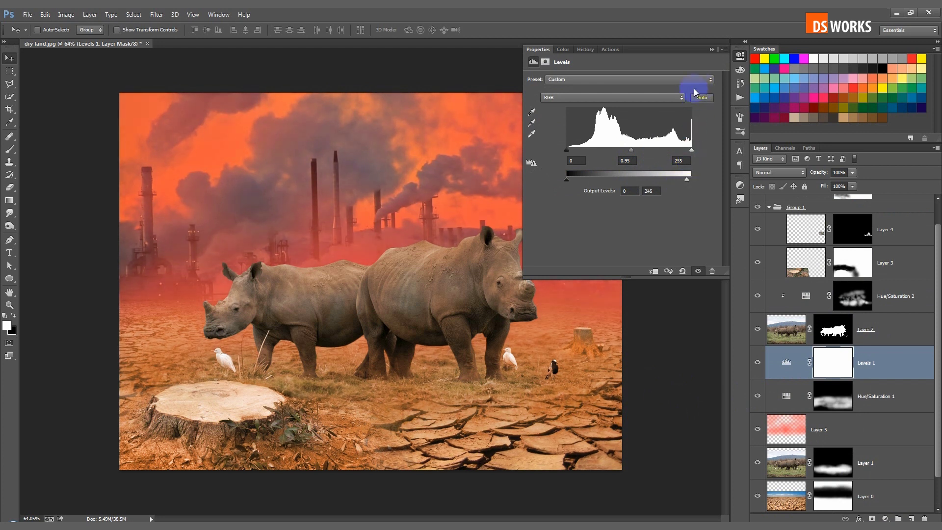
left_click(712, 49)
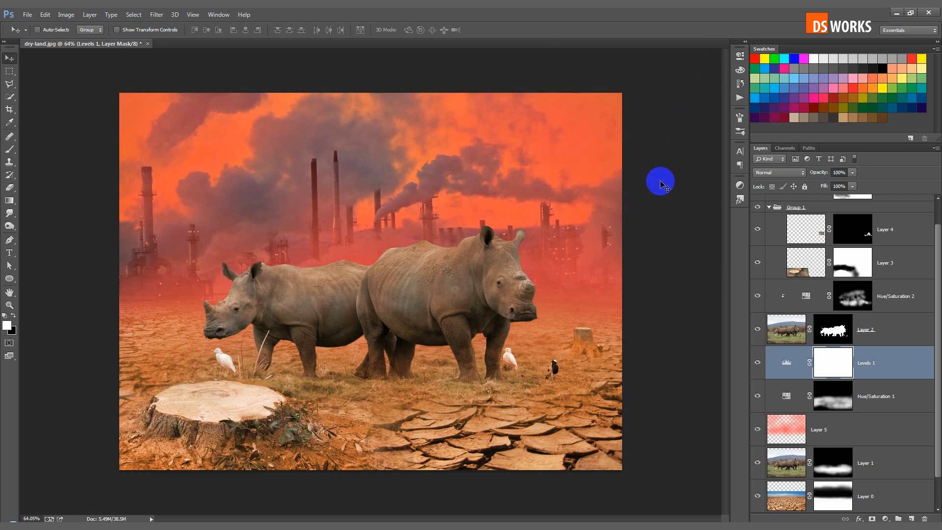
Step: Add a monochrome Channel Mixer adjustment above Hue/Saturation 1 copy with red +40, green +92 and blue -37
left_click(901, 198)
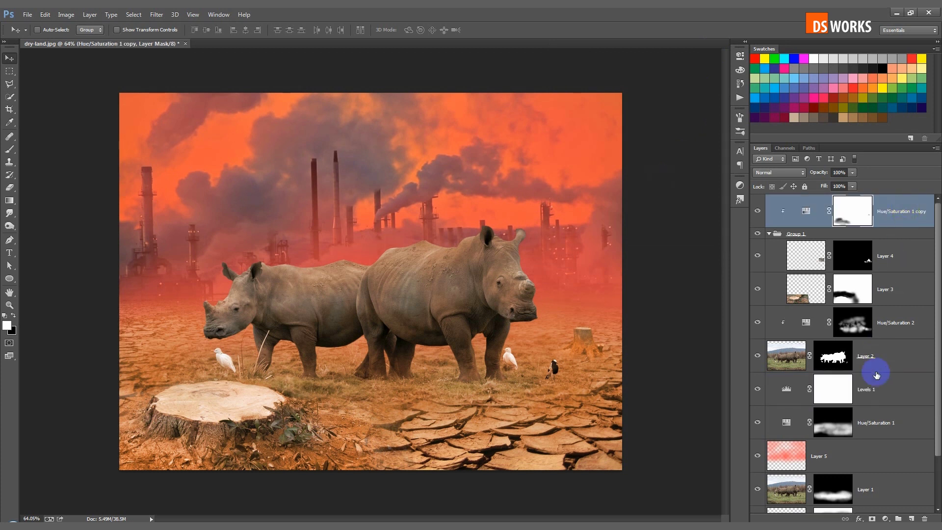
left_click(886, 518)
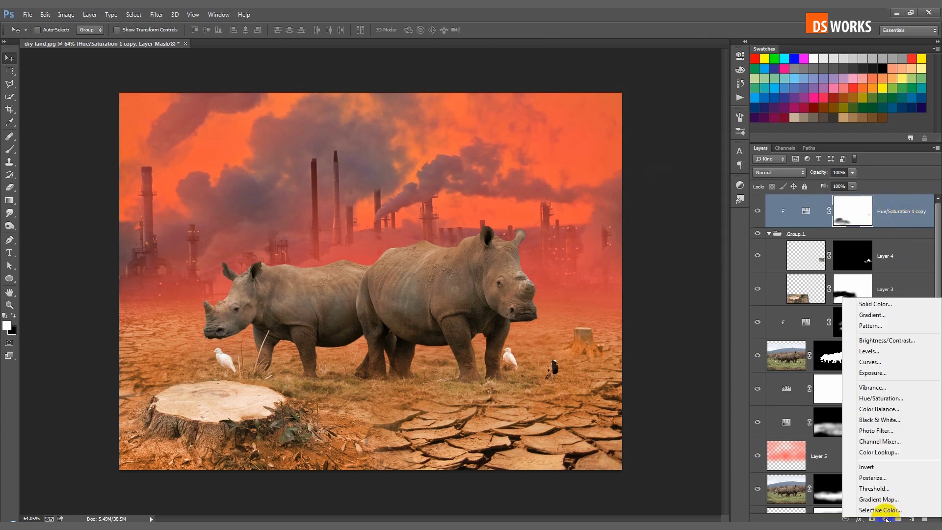
left_click(883, 441)
left_click(544, 102)
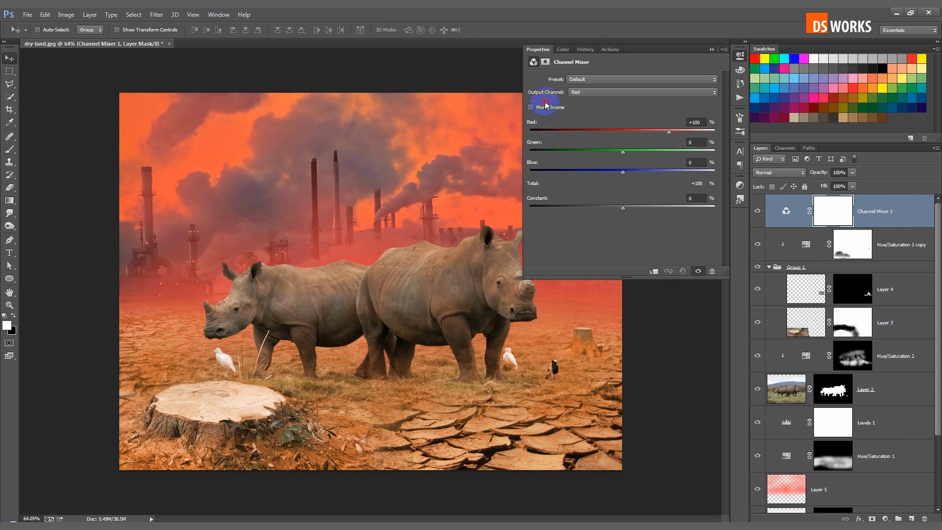
left_click_drag(649, 153, 605, 174)
left_click_drag(657, 153, 666, 155)
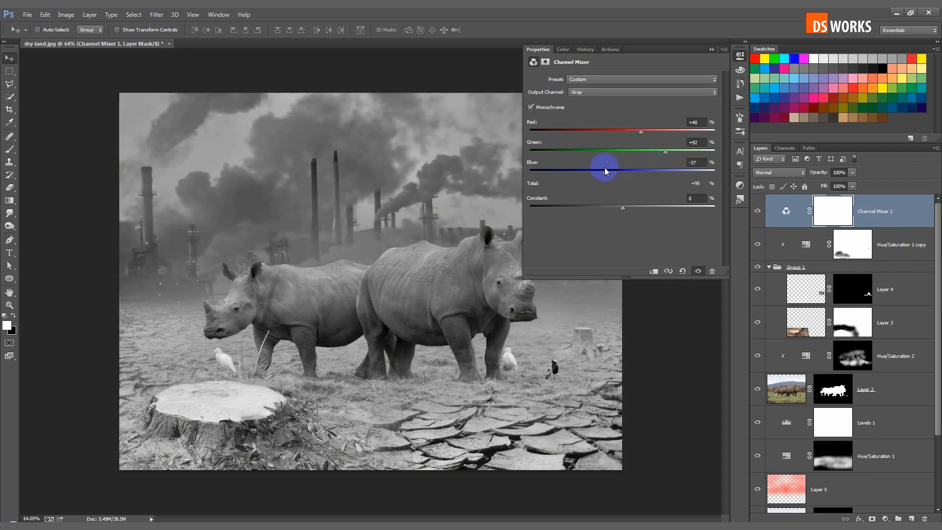
Step: Refine the Channel Mixer to red +34, blue -65 and constant +17, and lower its layer opacity to 58%
left_click_drag(620, 209, 631, 208)
left_click_drag(605, 171, 591, 172)
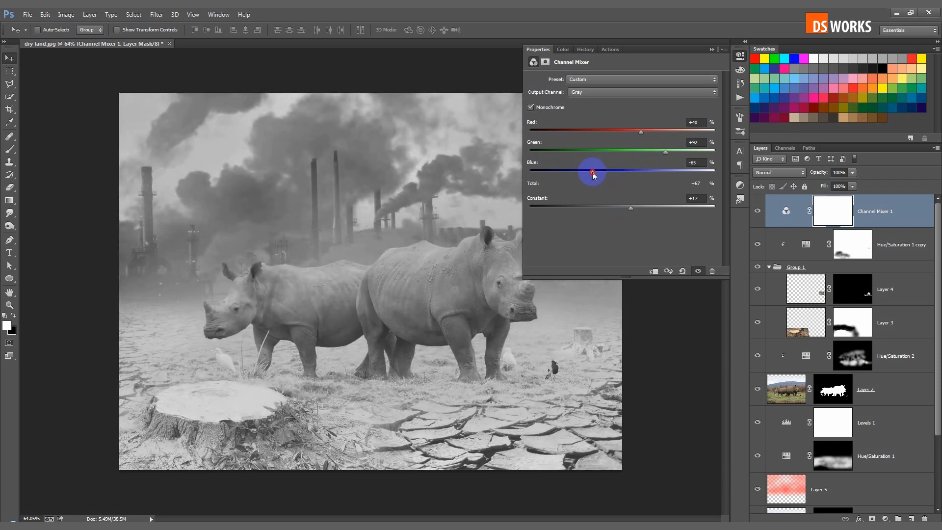
left_click_drag(652, 131, 638, 133)
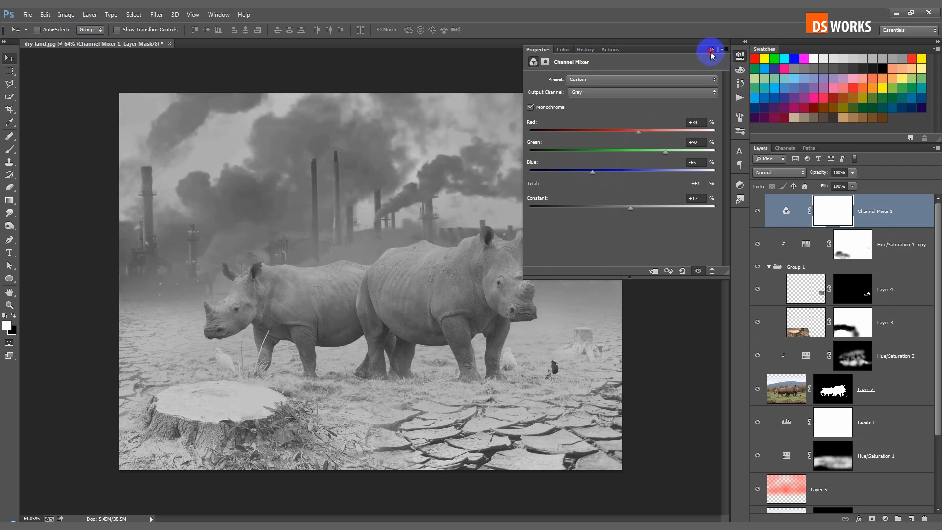
left_click(711, 49)
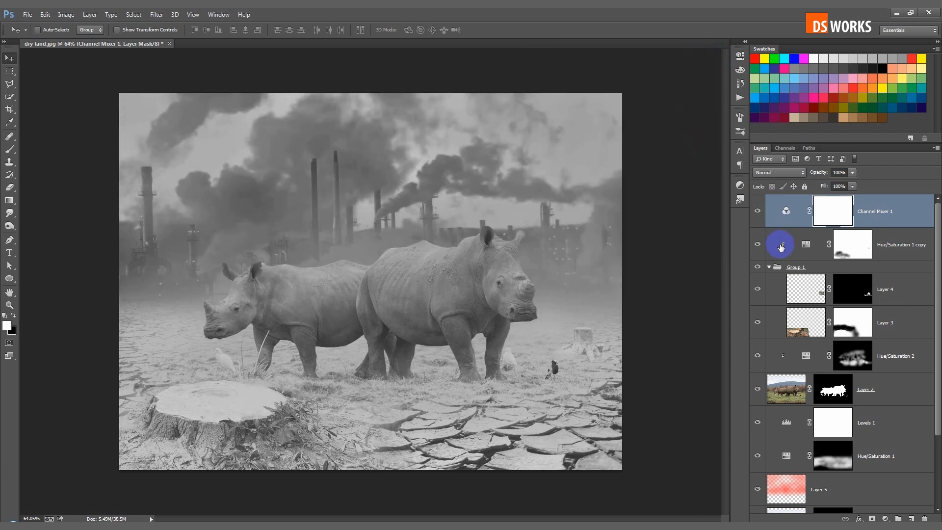
left_click_drag(818, 172, 800, 176)
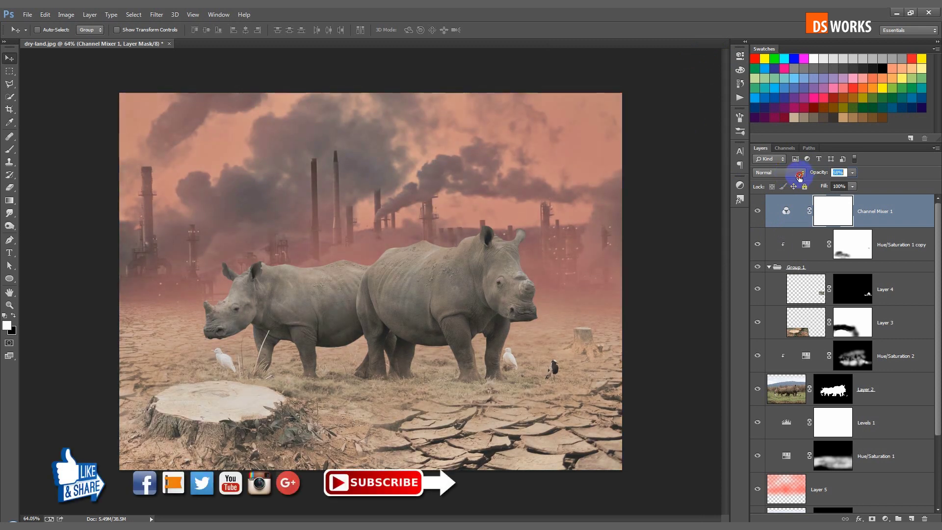
Step: Add a Gradient Fill layer on top based on the Black, White preset and change its white stop to bright red
left_click(885, 519)
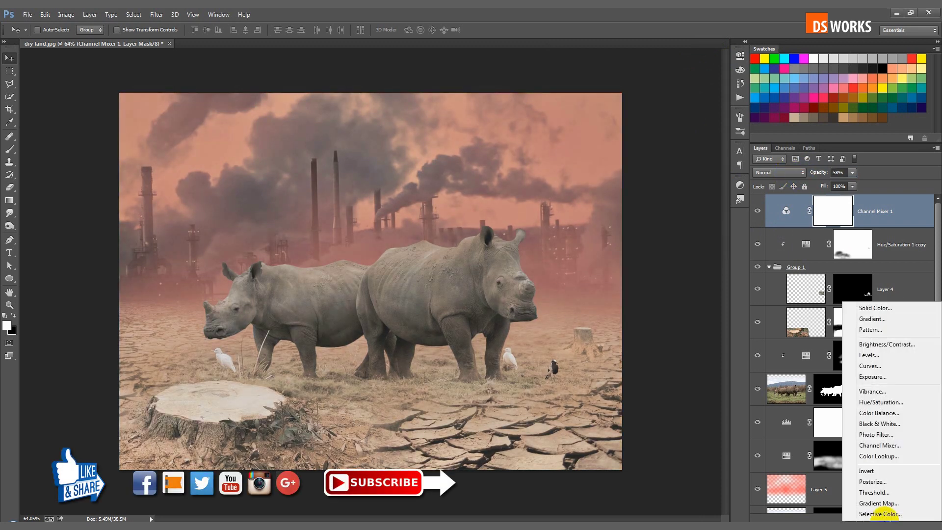
left_click(881, 320)
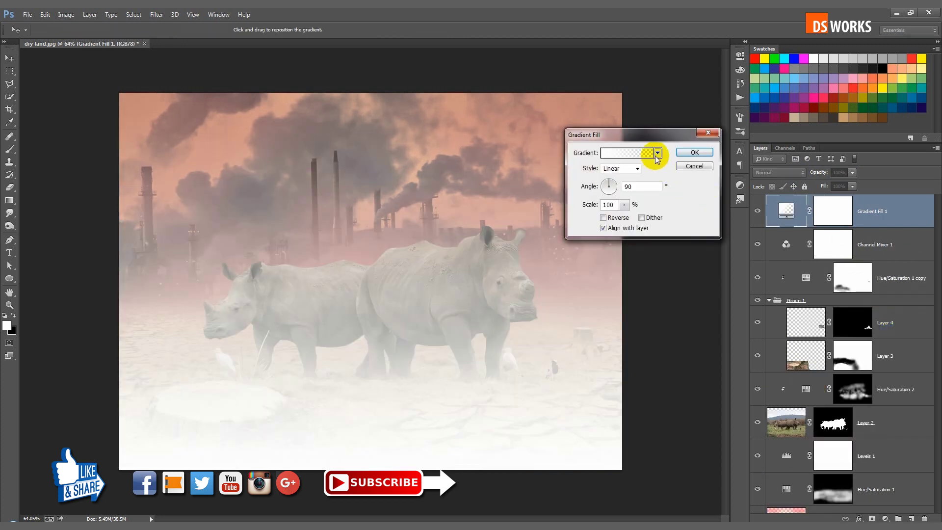
left_click(647, 157)
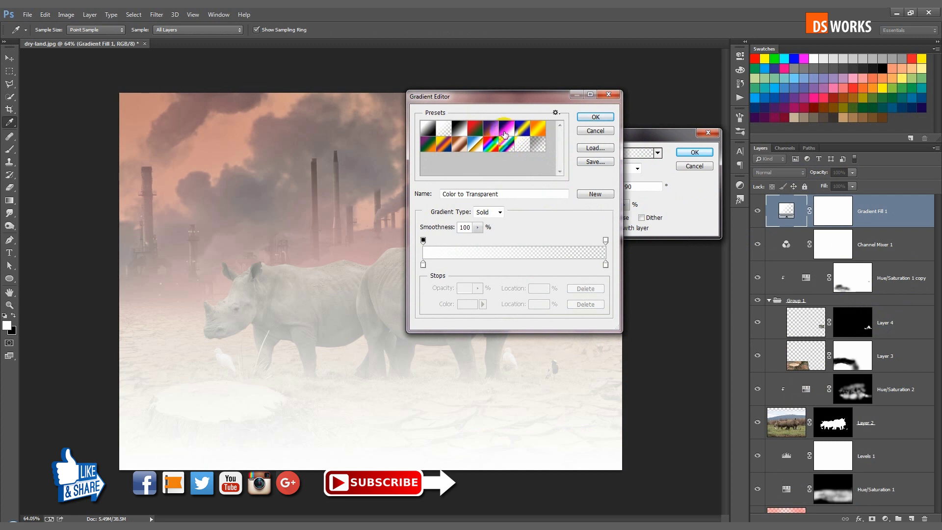
left_click(460, 130)
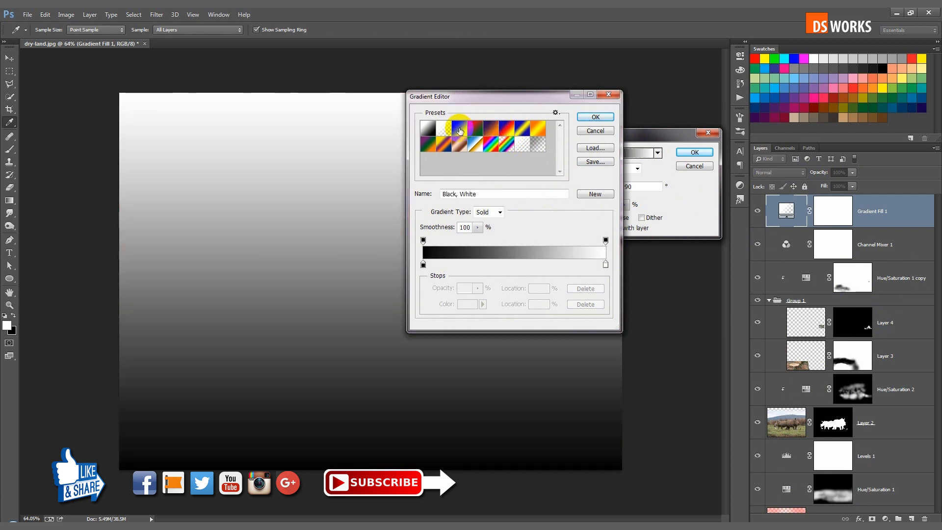
double_click(605, 265)
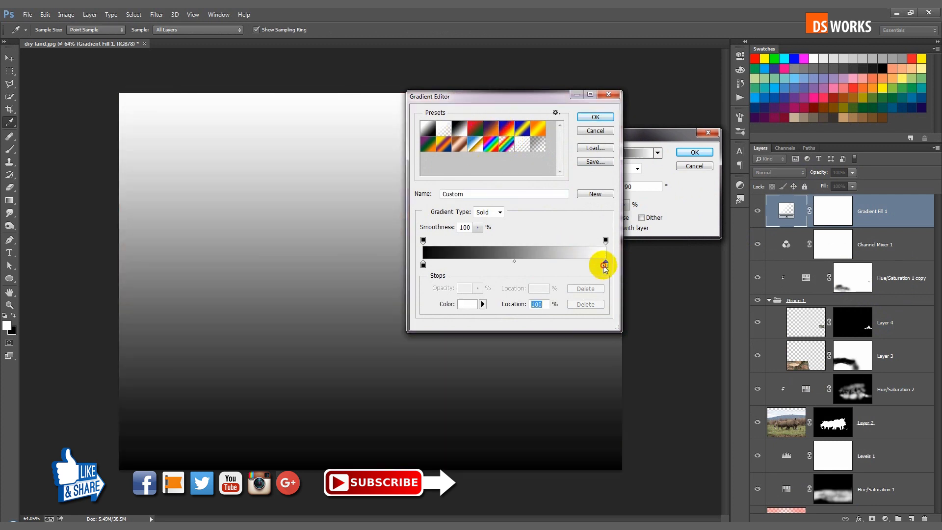
left_click(583, 178)
left_click(711, 106)
Step: Change the gradient's black stop to bright orange and apply the gradient fill
left_click(423, 265)
double_click(423, 265)
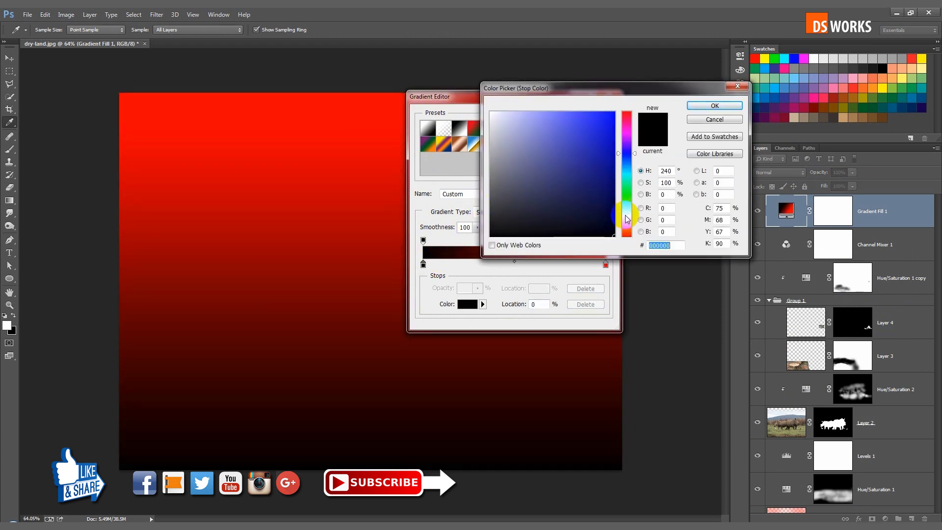
left_click(630, 228)
left_click(611, 115)
left_click(715, 105)
left_click(600, 120)
left_click(694, 152)
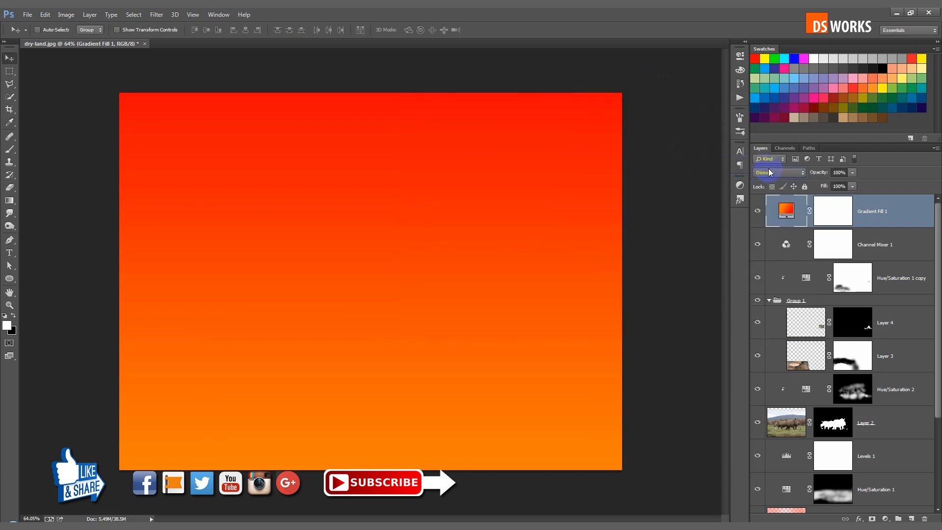
Step: Blend the gradient fill in Soft Light mode, compare the image with and without it, and set its opacity to 52%
scroll(769, 173, "down", 12)
left_click(637, 233)
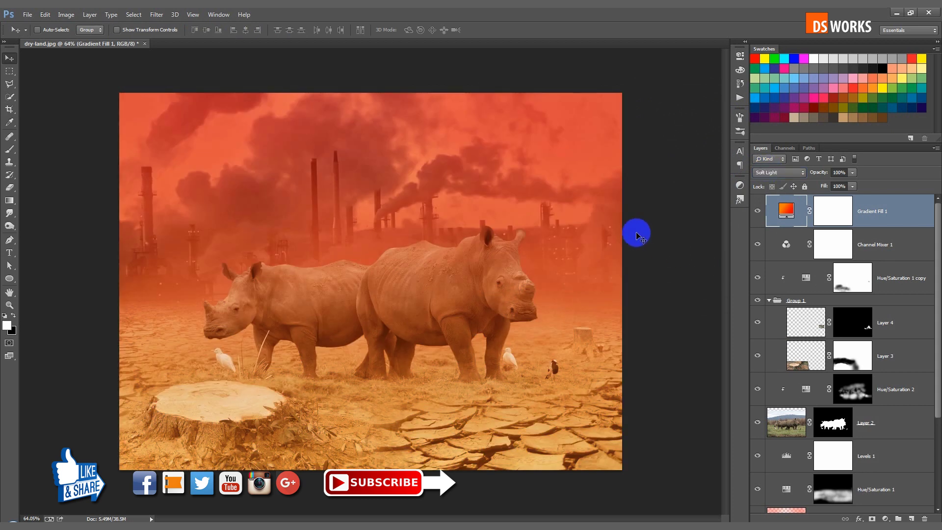
left_click(756, 211)
left_click(756, 211)
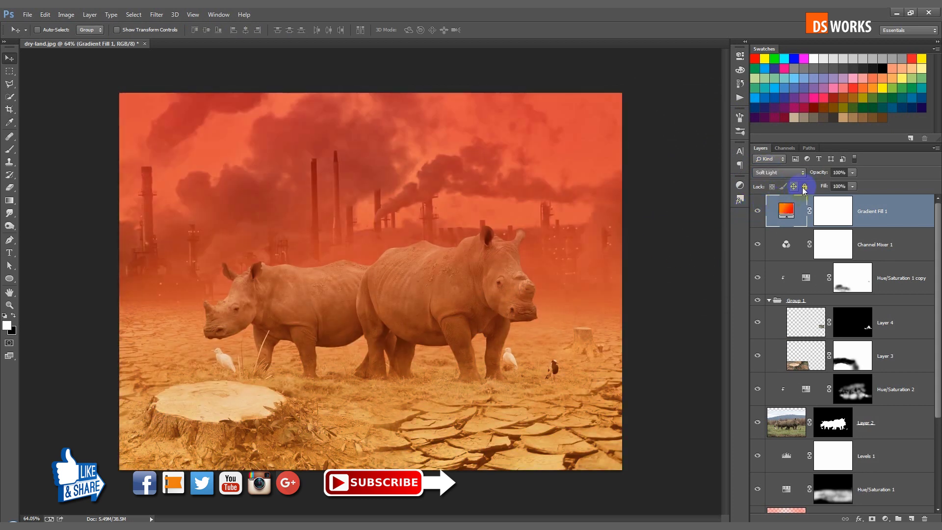
left_click_drag(818, 172, 794, 177)
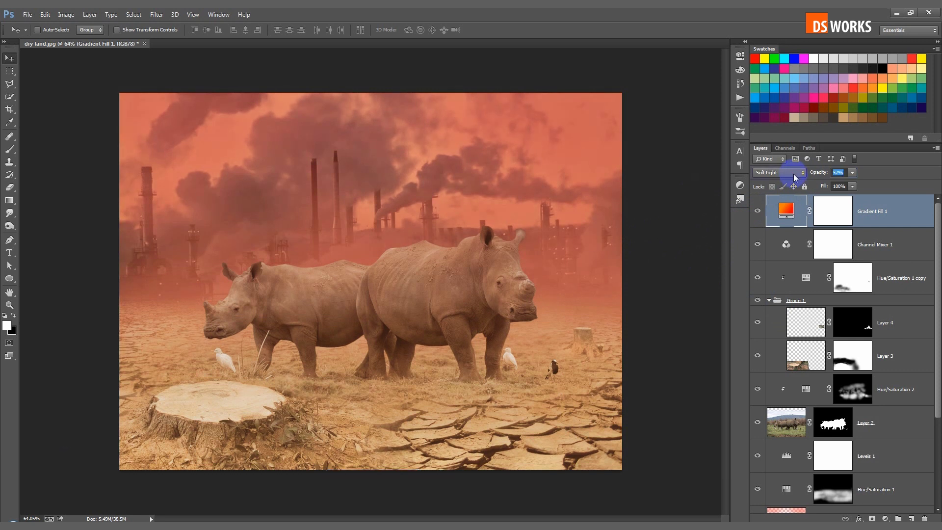
left_click(596, 239)
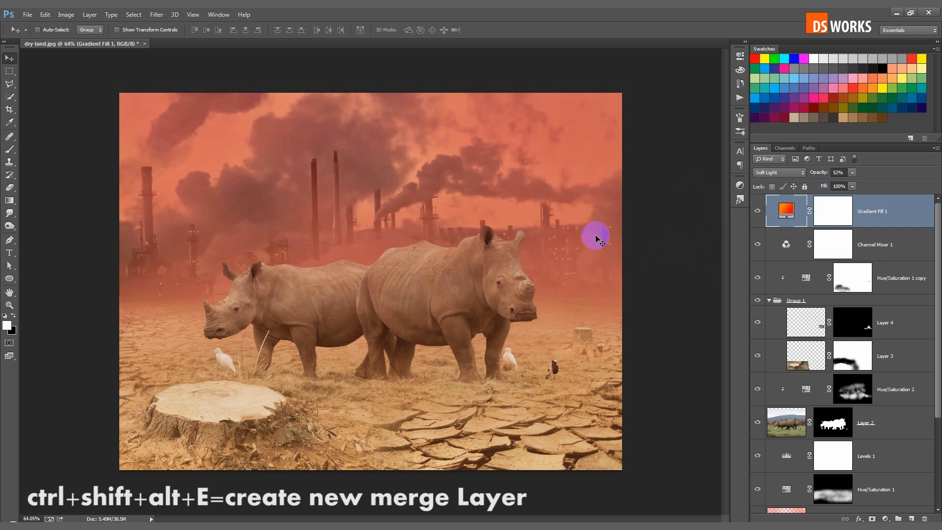
Step: Stamp all visible layers into a new layer and set Camera Raw temperature -8, tint +13, exposure -0.75, contrast +40 and highlights -77
key("ctrl+shift+alt+e")
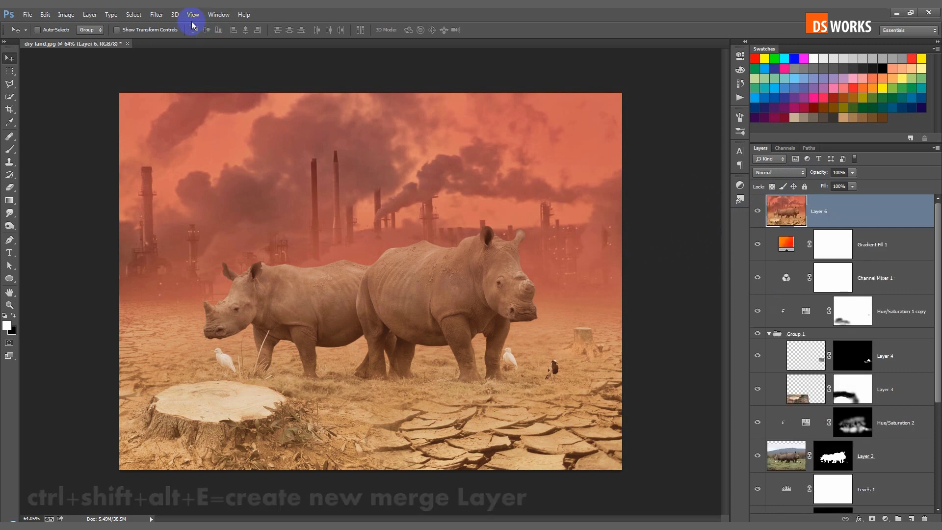
left_click(156, 15)
left_click(216, 69)
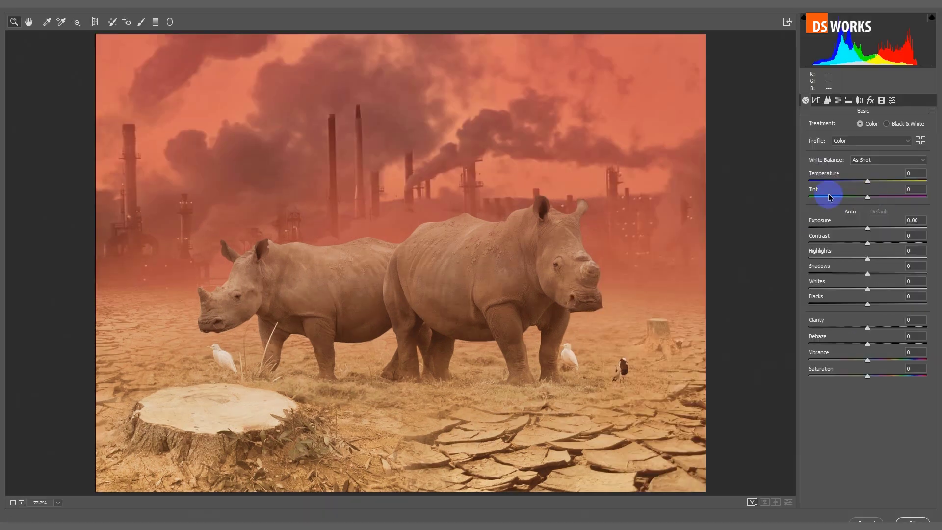
mouse_move(868, 182)
left_mouse_down()
mouse_move(886, 183)
mouse_move(864, 183)
mouse_move(878, 198)
mouse_move(864, 198)
mouse_move(877, 197)
mouse_move(864, 183)
left_mouse_up()
left_click_drag(877, 197, 822, 261)
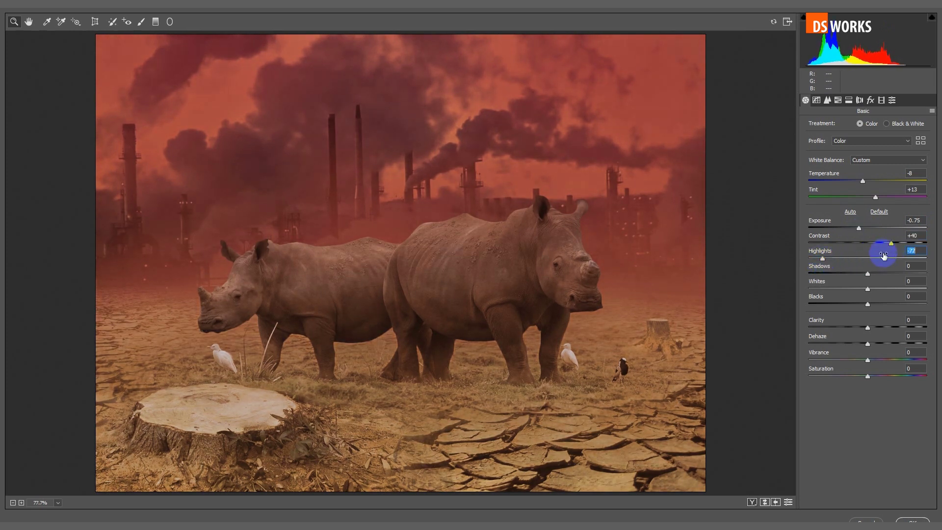
Step: Set Camera Raw exposure to -0.50, shadows -89, whites +8, clarity +63, dehaze -10 and saturation +25
left_click_drag(859, 227, 861, 229)
left_click_drag(867, 273, 815, 273)
left_click(868, 290)
left_click_drag(868, 290, 873, 291)
left_click_drag(868, 327, 884, 378)
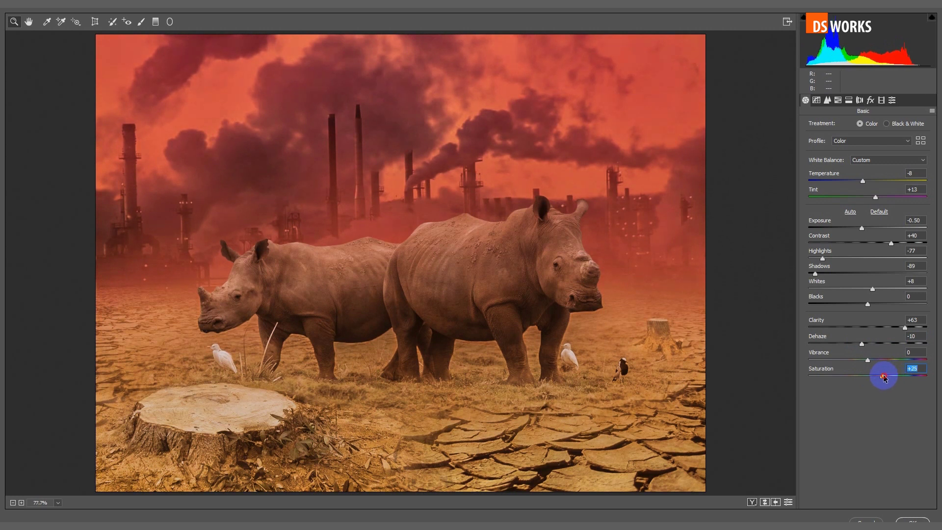
Step: Shift the Camera Raw HSL hues to yellows -27, oranges -20 and reds +19
left_click(837, 101)
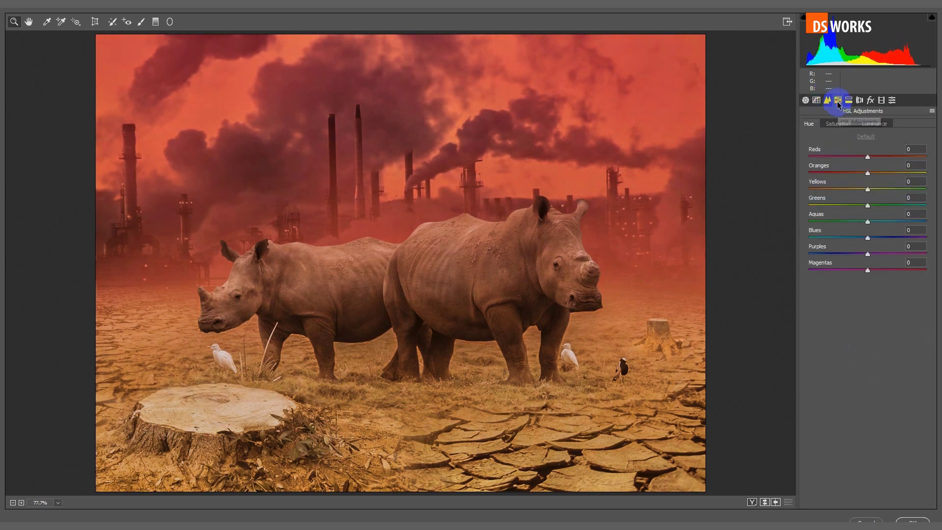
left_click(861, 190)
left_click_drag(860, 193, 883, 160)
left_click(856, 172)
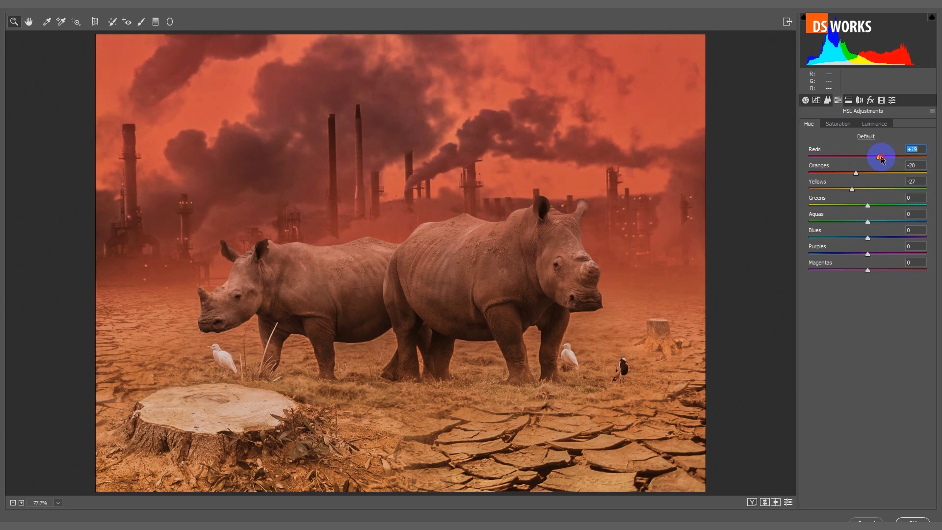
Step: Slightly raise the Red Primary and Blue Primary calibration hues, apply the Camera Raw filter, and compare the image with and without Layer 6
left_click(882, 100)
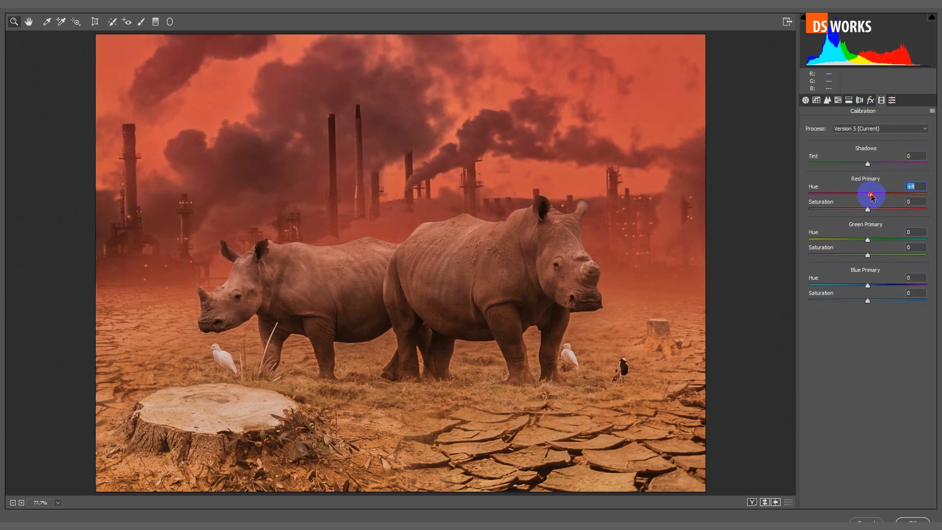
left_click_drag(868, 286, 870, 288)
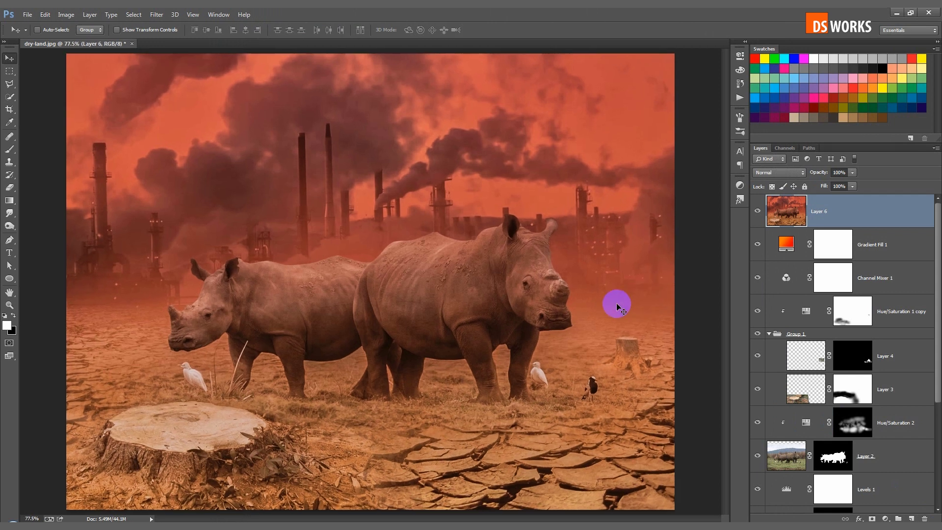
left_click(757, 210)
left_click(757, 210)
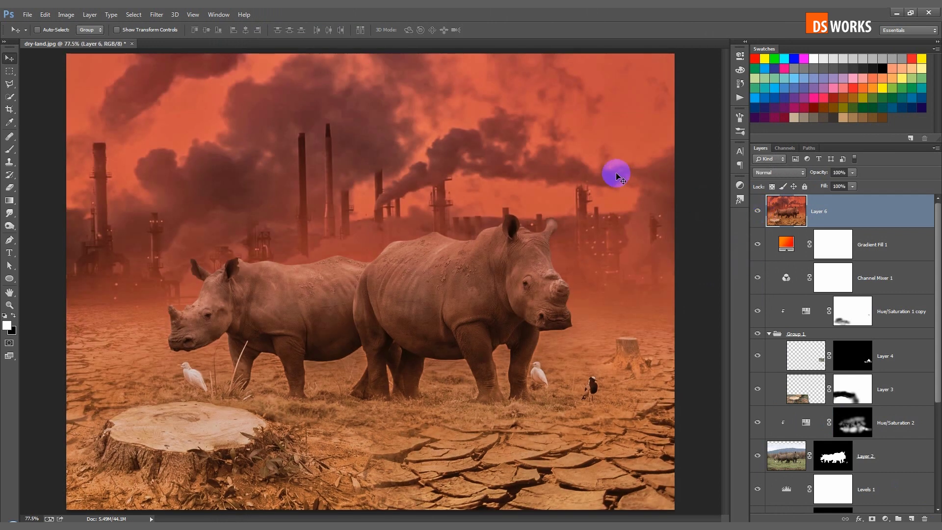
Step: Duplicate Layer 6 and apply the Color Efex Pro 4 Detail Extractor filter at 23% to the copy
key("ctrl+j")
left_click(157, 14)
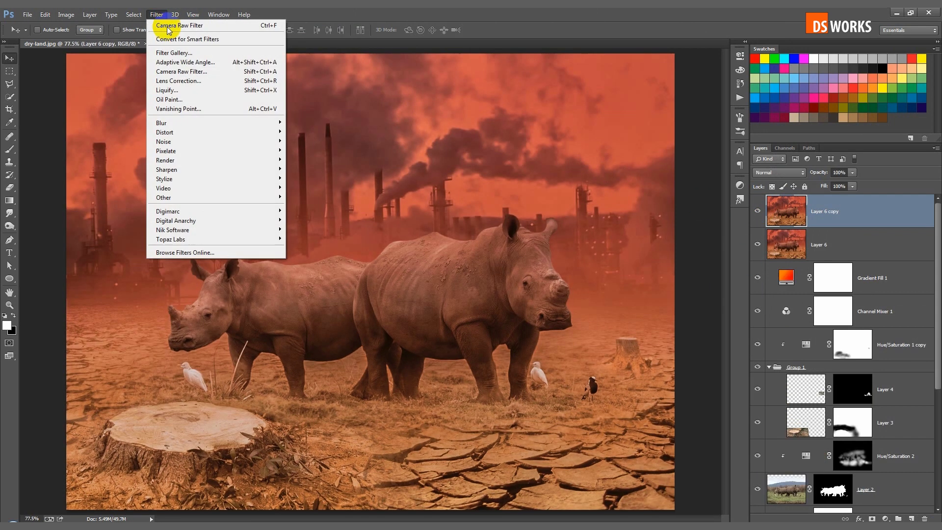
left_click(295, 231)
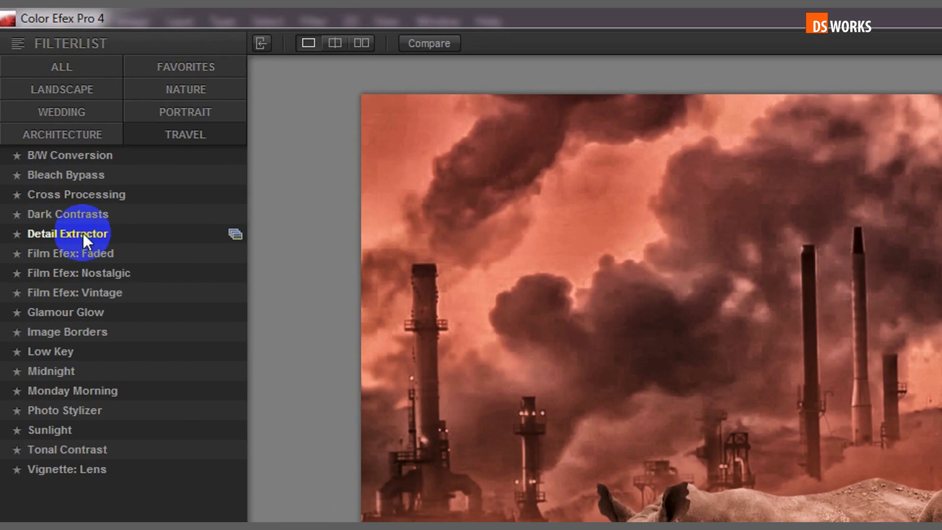
left_click(83, 233)
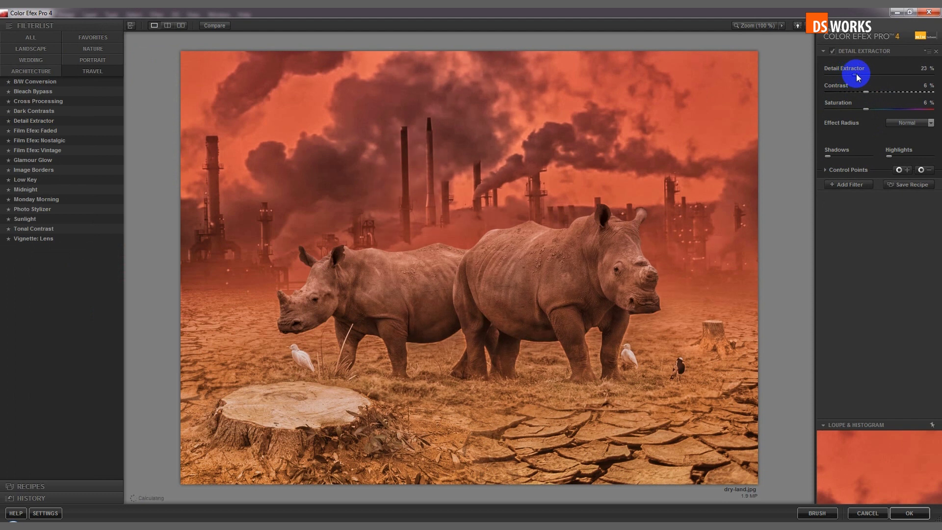
left_click(909, 513)
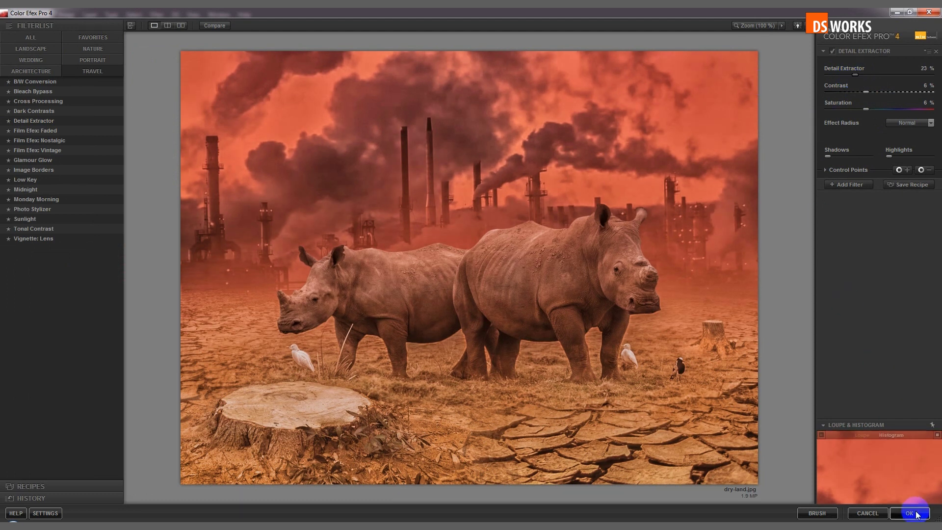